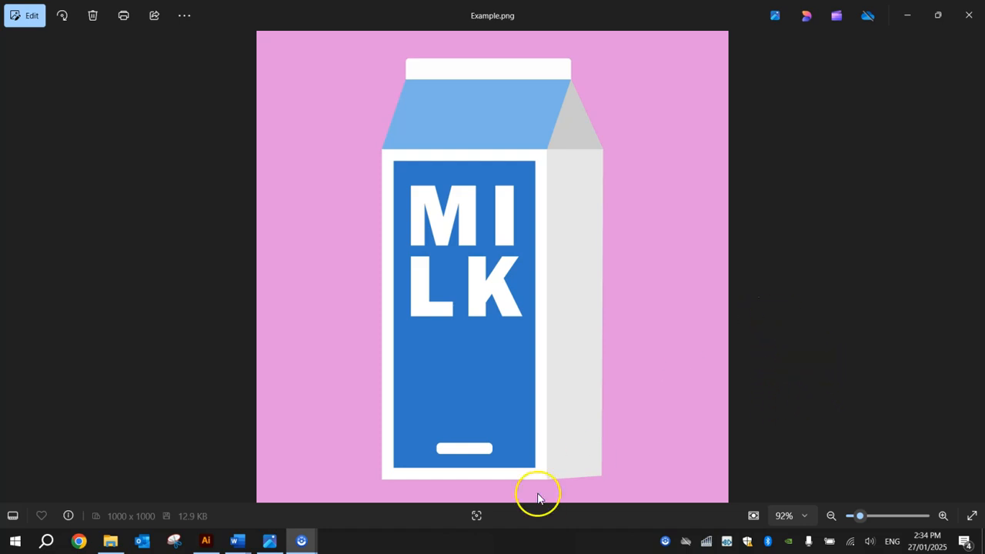
After reviewing Example.png in Photos, bring the Illustrator home screen to the front.
left_click(208, 541)
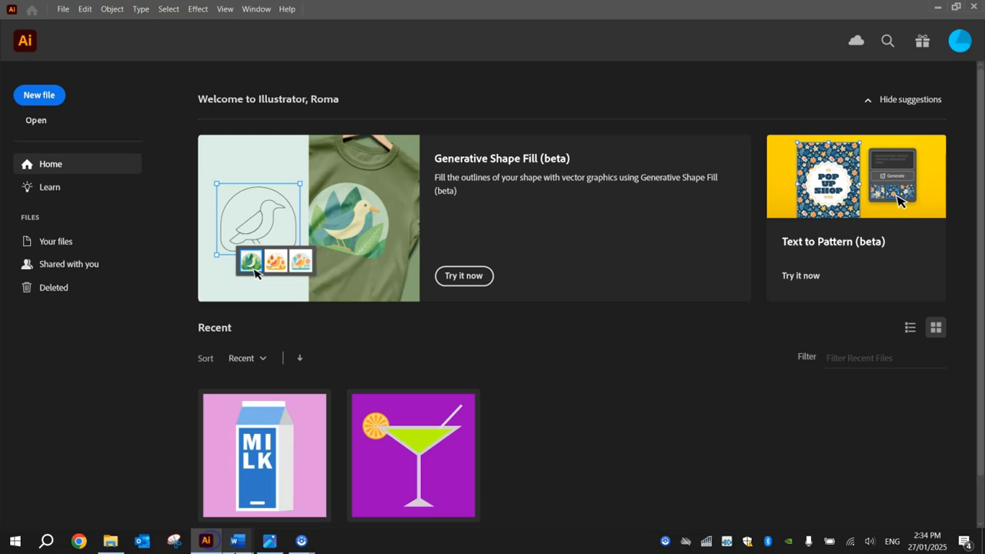
Create a new 1000 × 1000 px RGB Color document with Screen (72 ppi) raster effects.
left_click(40, 94)
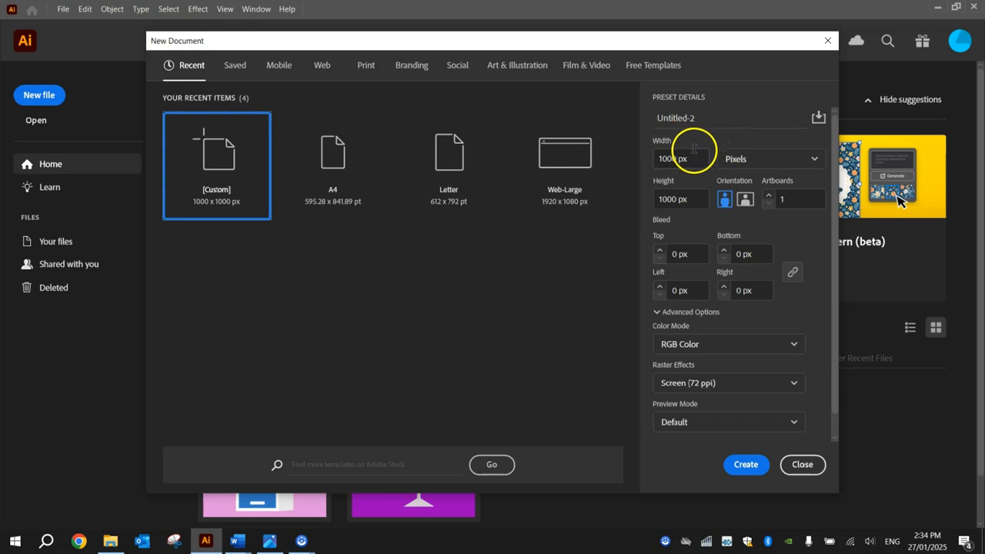
left_click(670, 160)
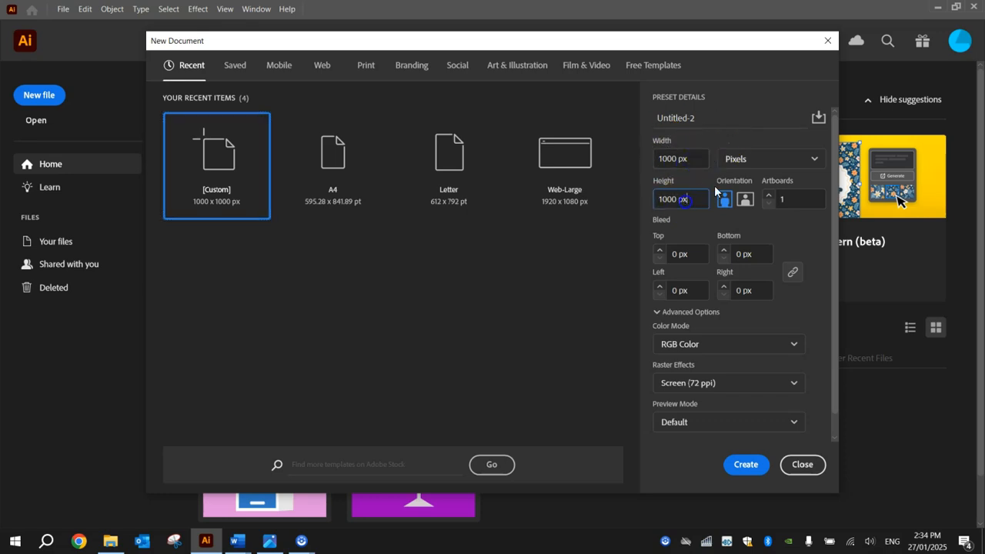
left_click(737, 159)
left_click(736, 161)
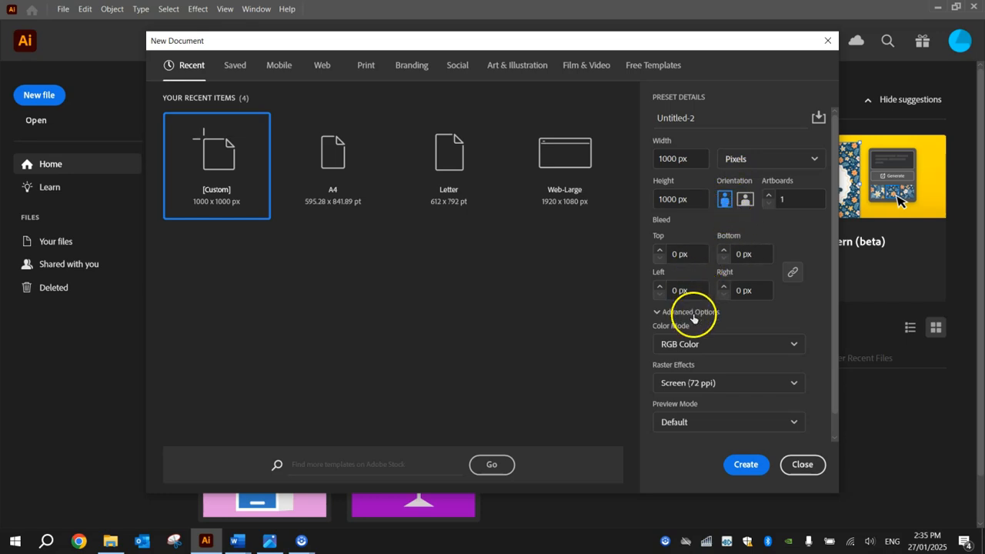
left_click(666, 344)
left_click(689, 370)
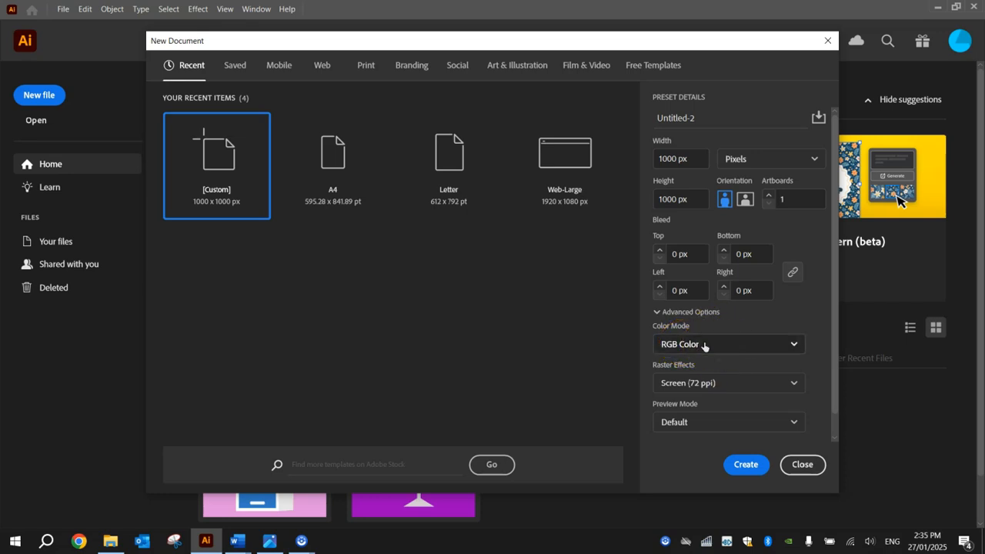
left_click(688, 386)
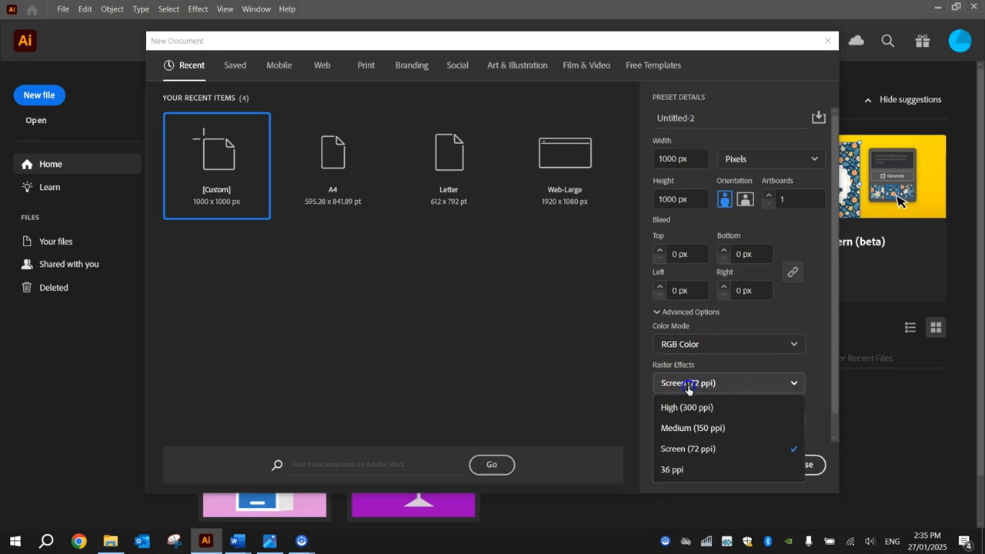
left_click(688, 453)
left_click(755, 466)
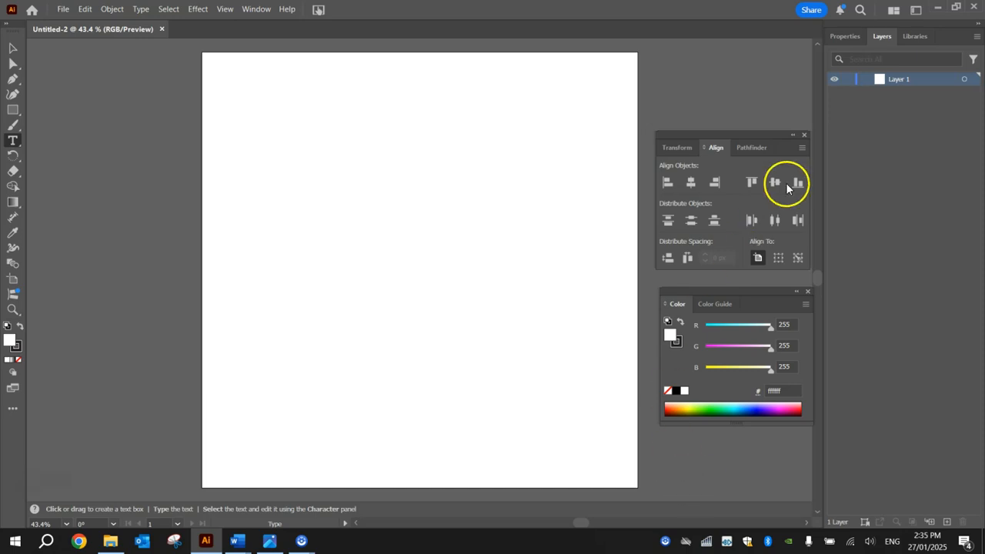
Close the floating panels and draw a rectangle covering the whole artboard.
left_click(805, 135)
left_click(808, 291)
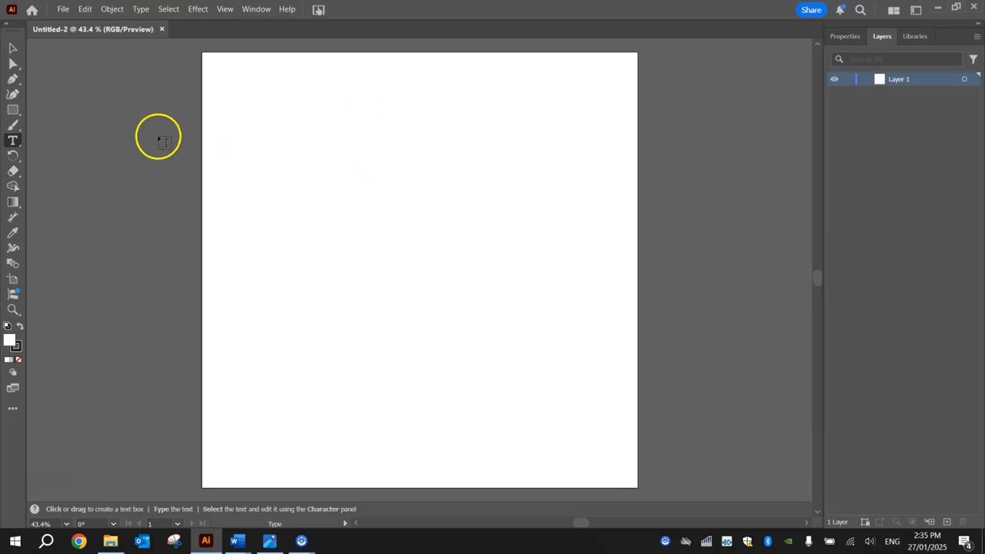
left_click_drag(12, 110, 77, 109)
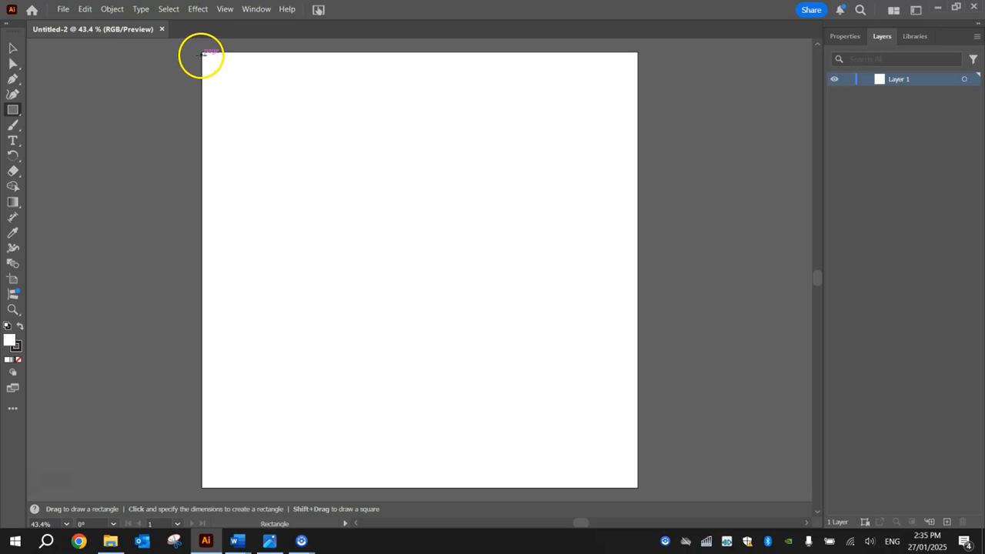
left_click_drag(202, 53, 639, 488)
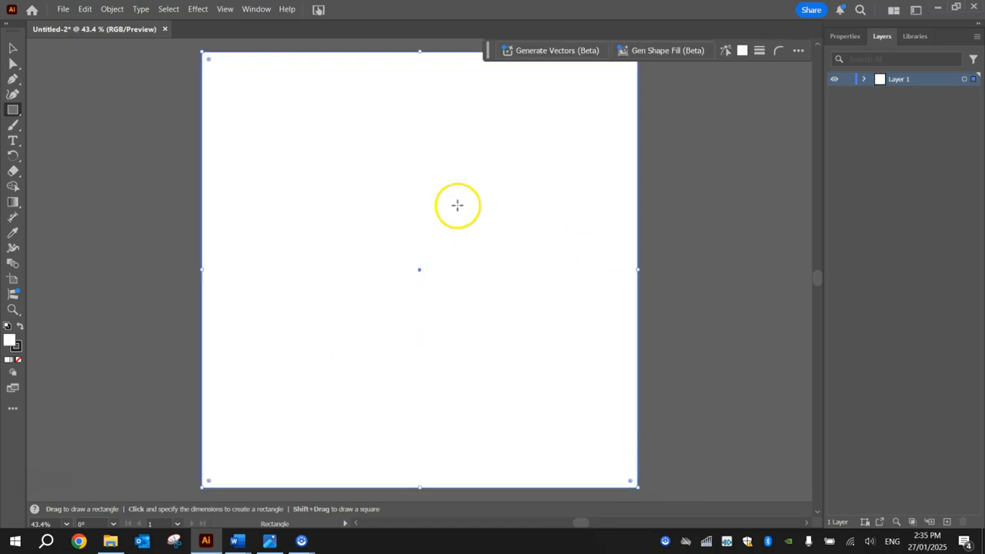
Fill the artboard-sized rectangle with light pink #f799ff.
double_click(10, 341)
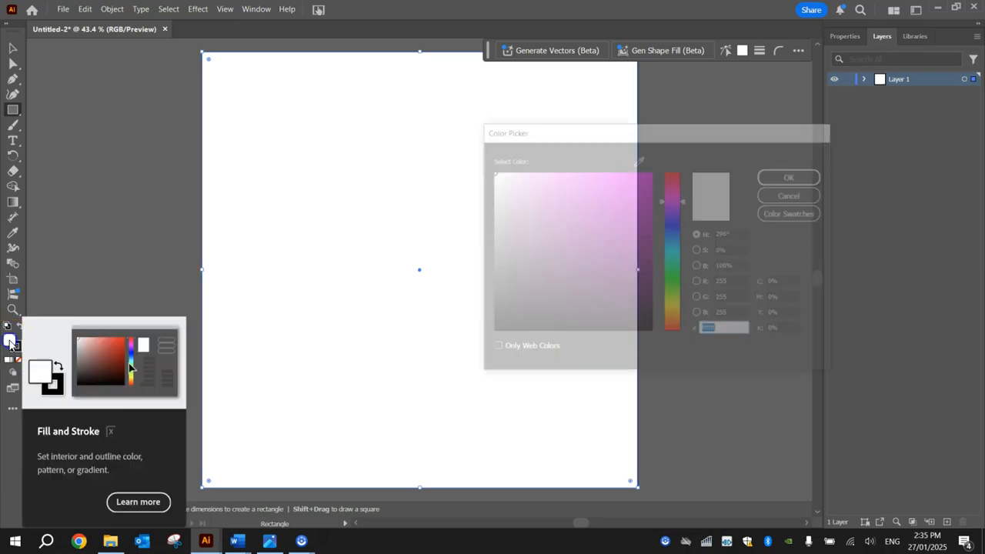
left_click_drag(583, 188, 557, 164)
left_click(793, 176)
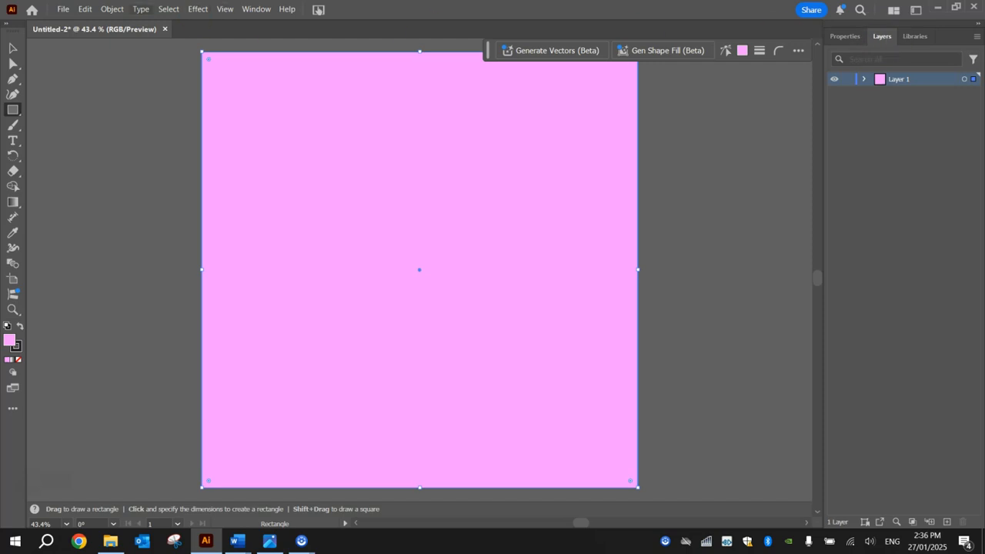
left_click(256, 8)
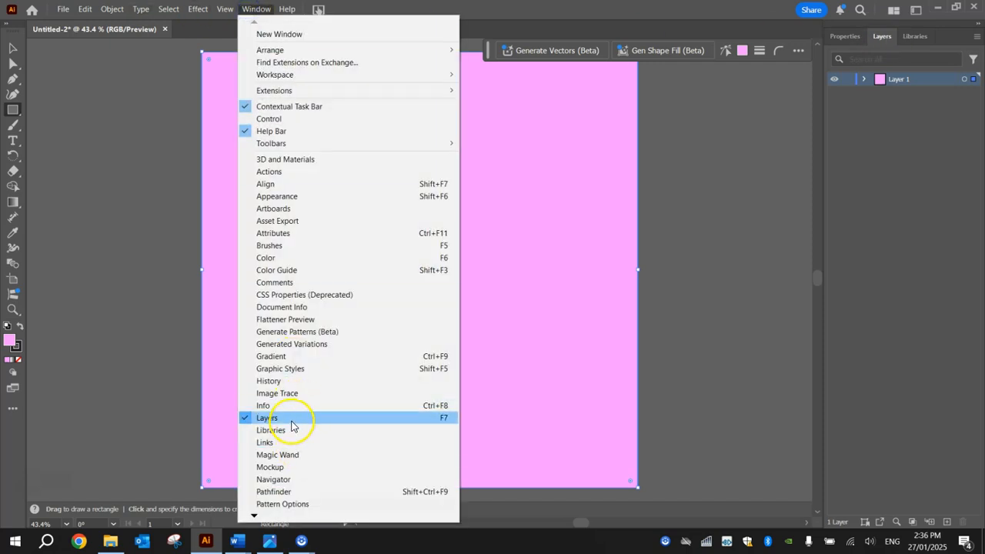
Lock the <Rectangle> background inside Layer 1 in the Layers panel.
left_click(939, 269)
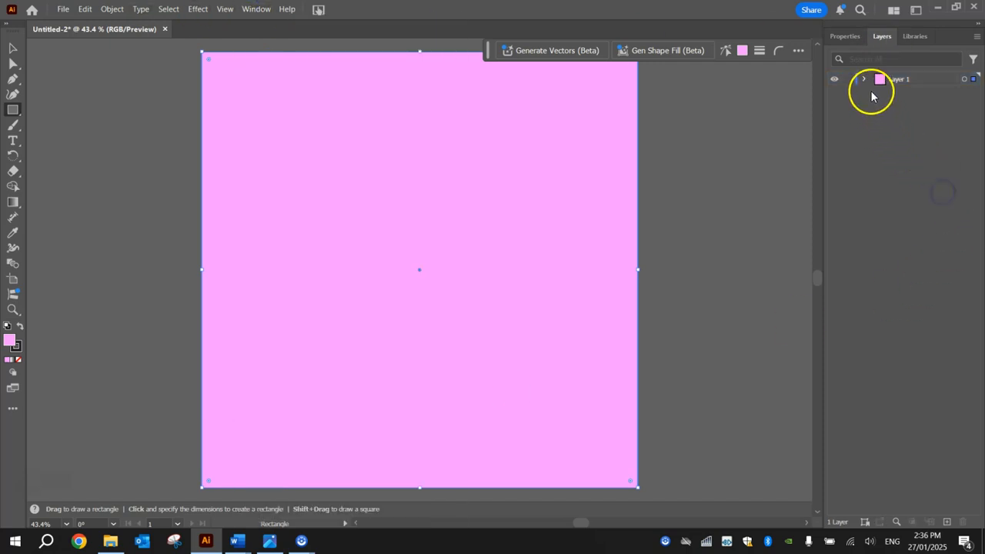
left_click(908, 80)
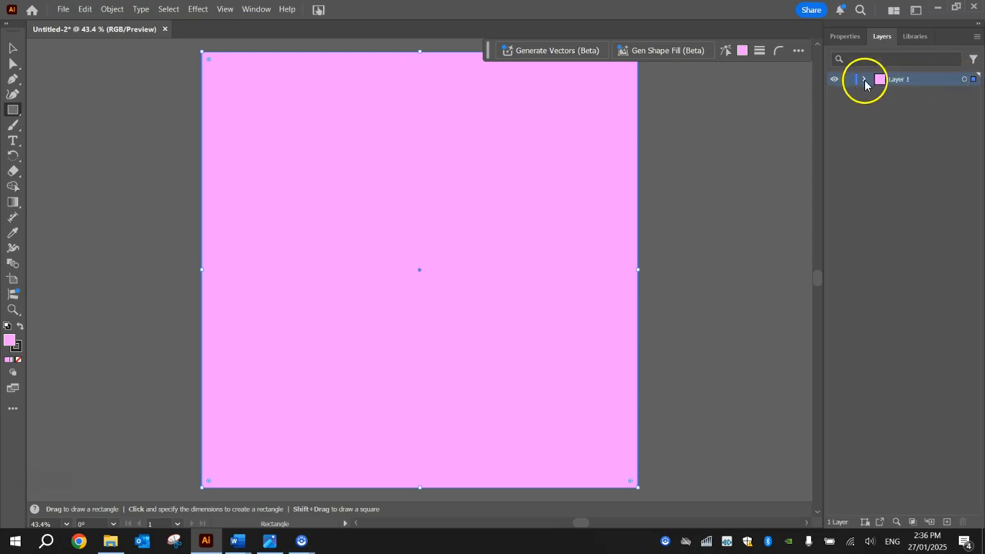
left_click(921, 93)
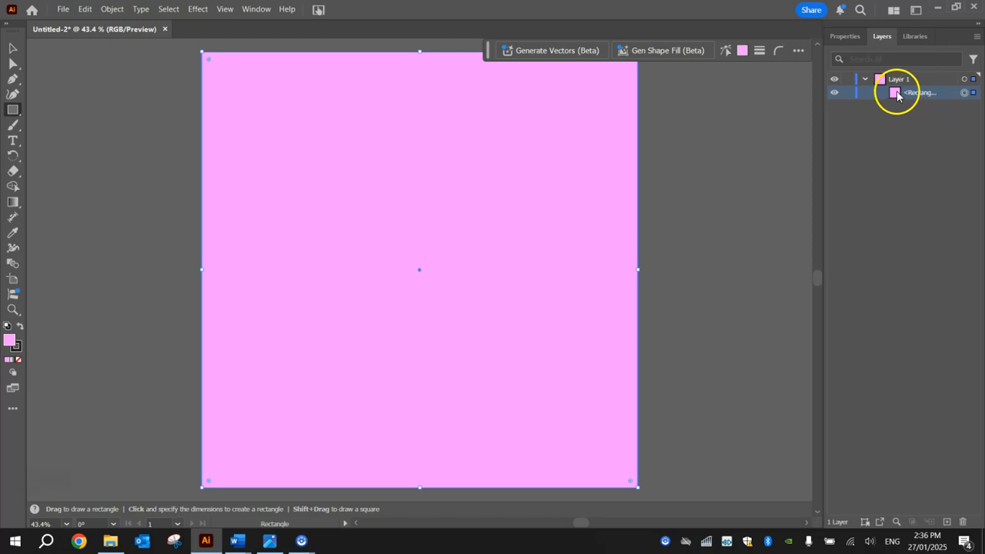
left_click(848, 94)
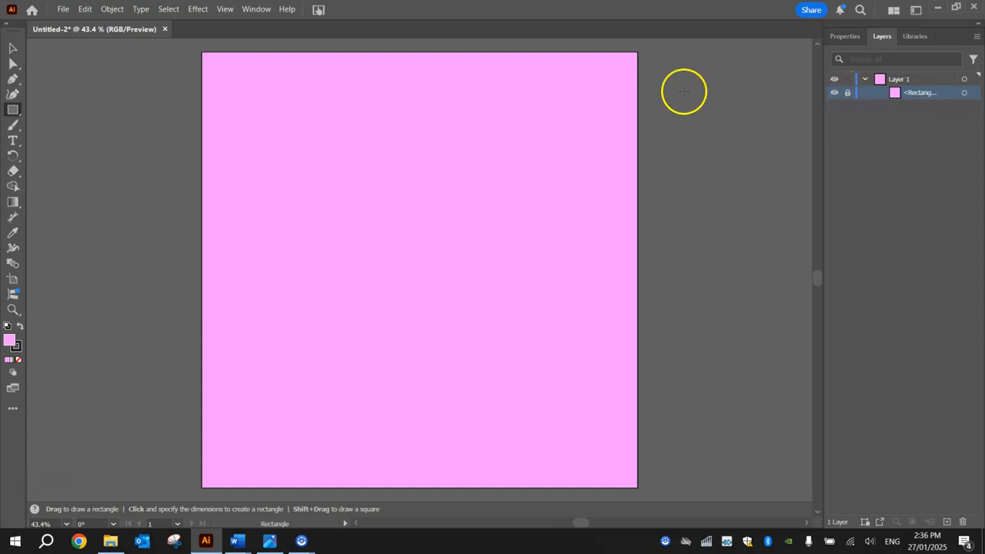
left_click(15, 47)
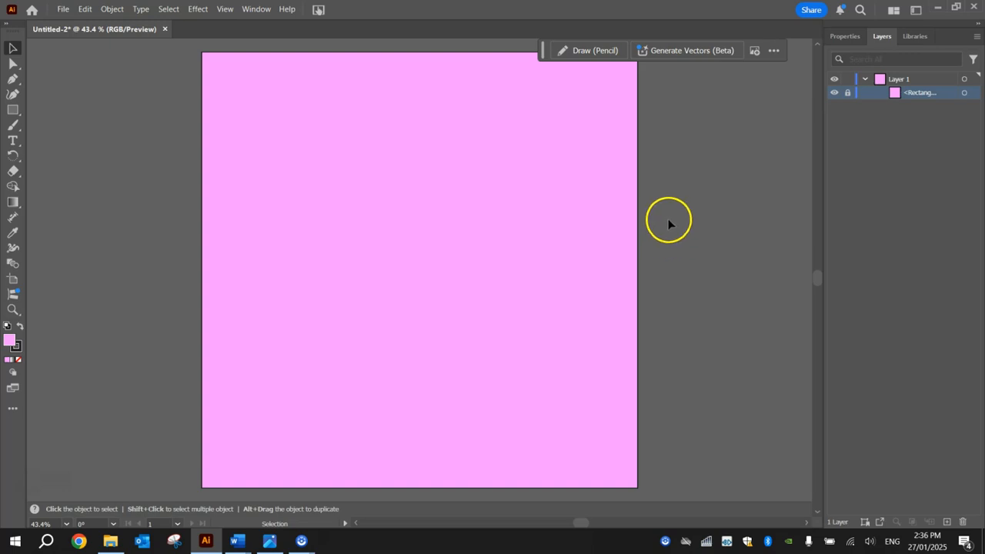
Set the Rectangle tool's fill to white and its stroke to None.
left_click(14, 111)
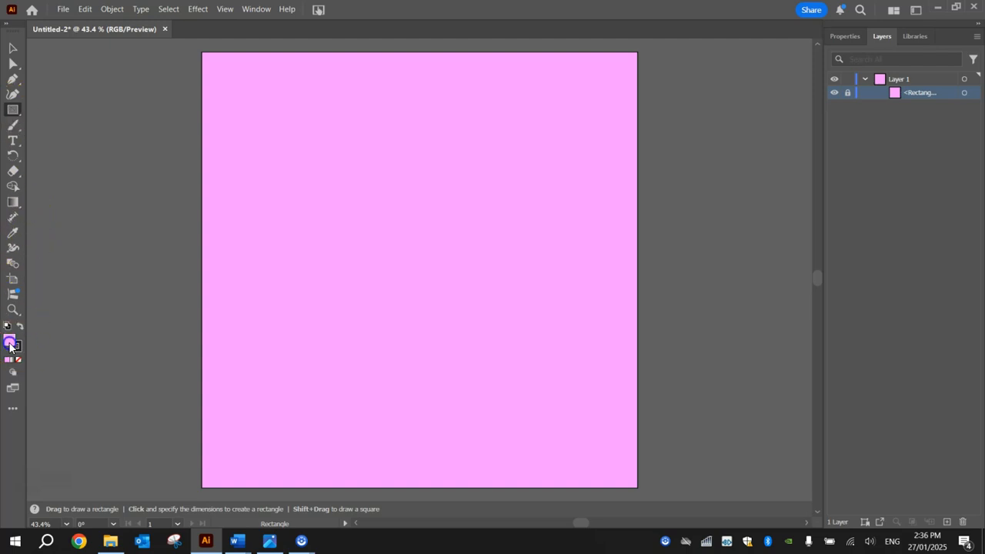
double_click(10, 346)
left_click_drag(512, 176, 477, 159)
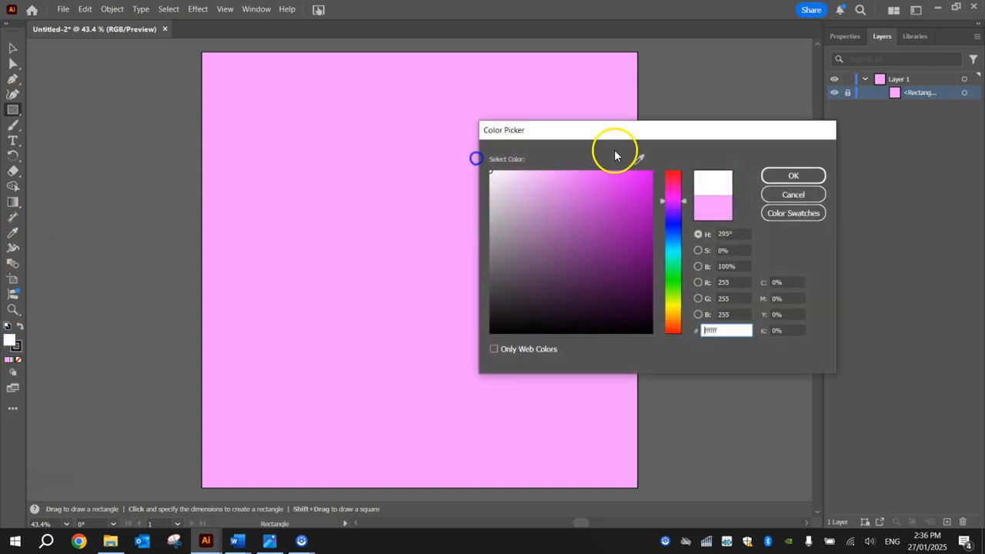
left_click(794, 176)
left_click(16, 347)
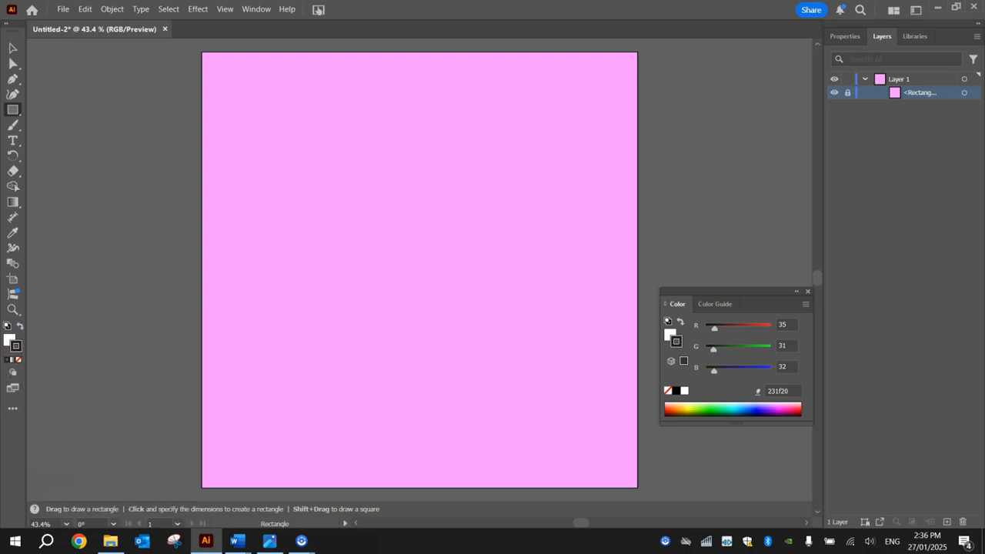
left_click(19, 362)
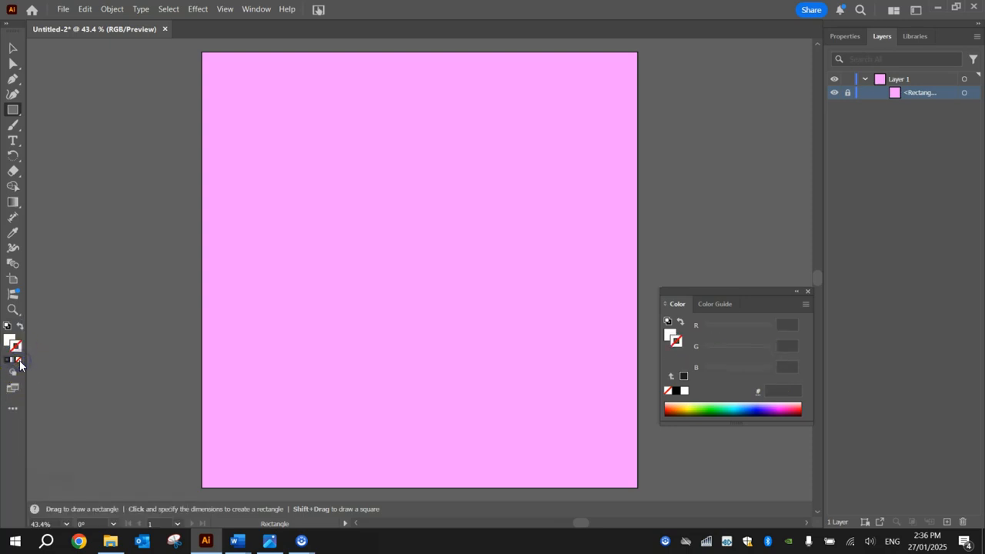
left_click(8, 341)
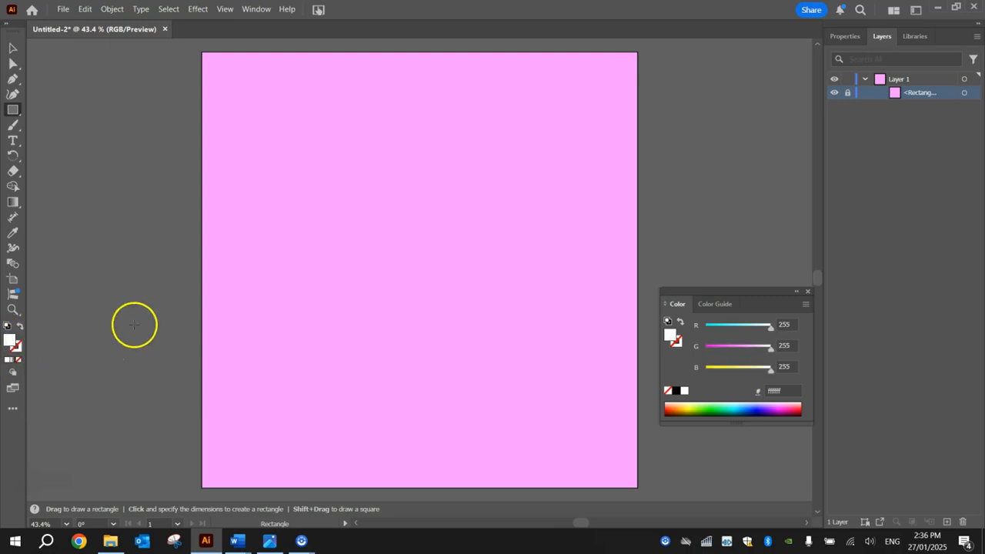
Create a white 350 × 700 px rectangle on the pink background.
left_click_drag(341, 146, 460, 341)
key("Delete")
left_click(404, 198)
left_click_drag(445, 214, 414, 164)
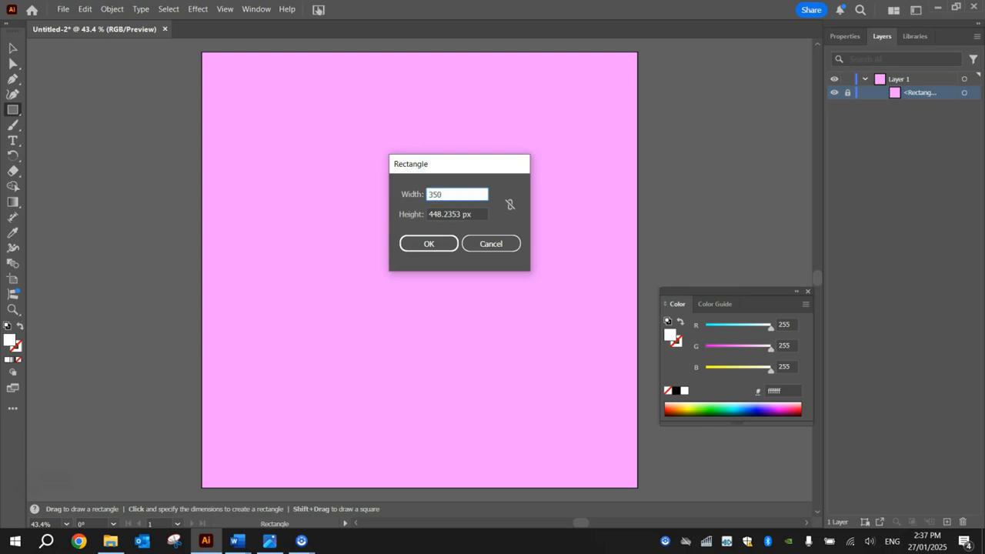
key("Tab")
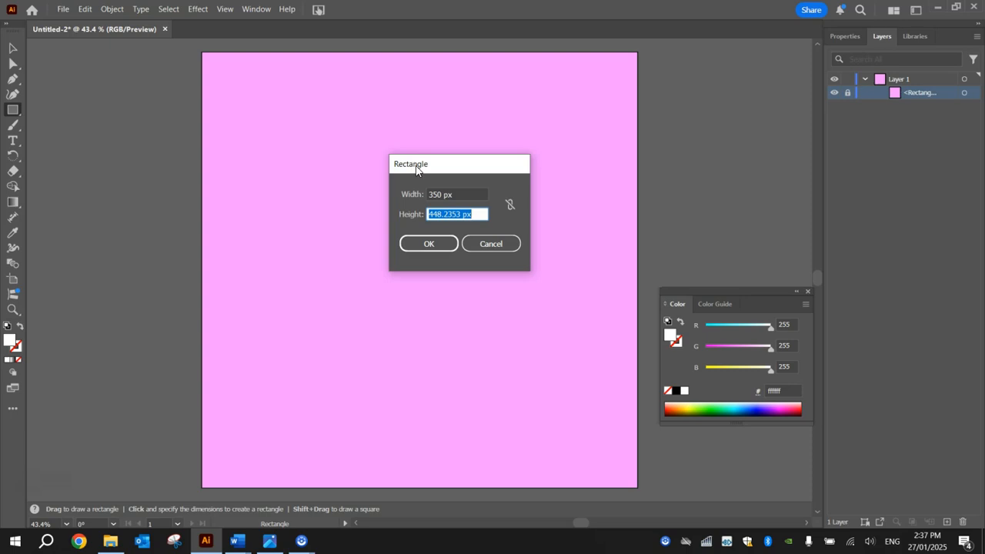
key("Tab")
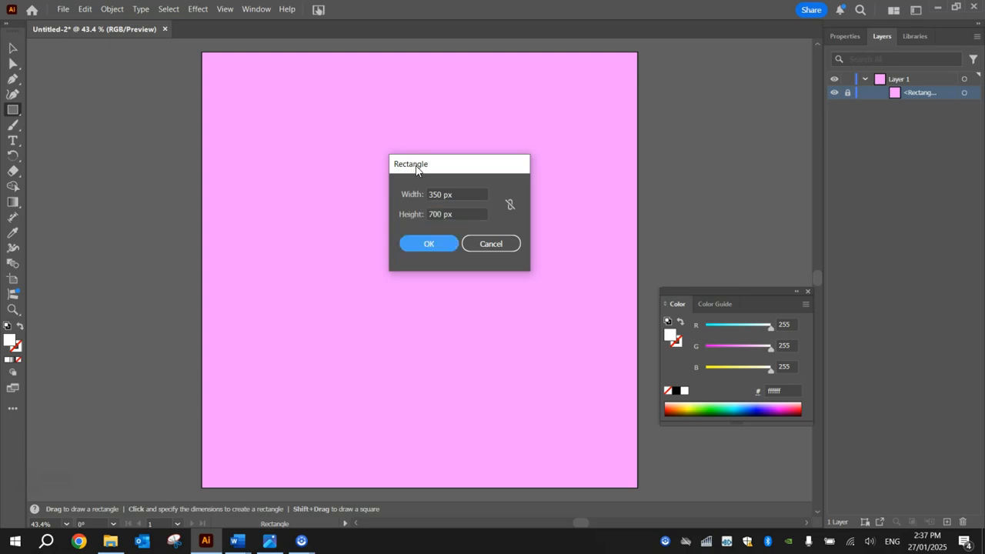
left_click(454, 243)
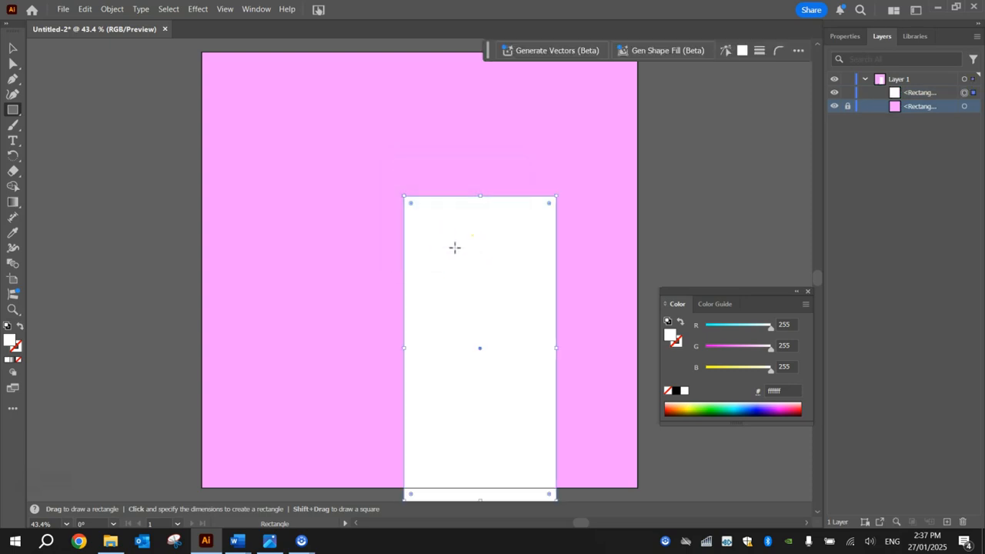
key("f")
key("f")
key("f")
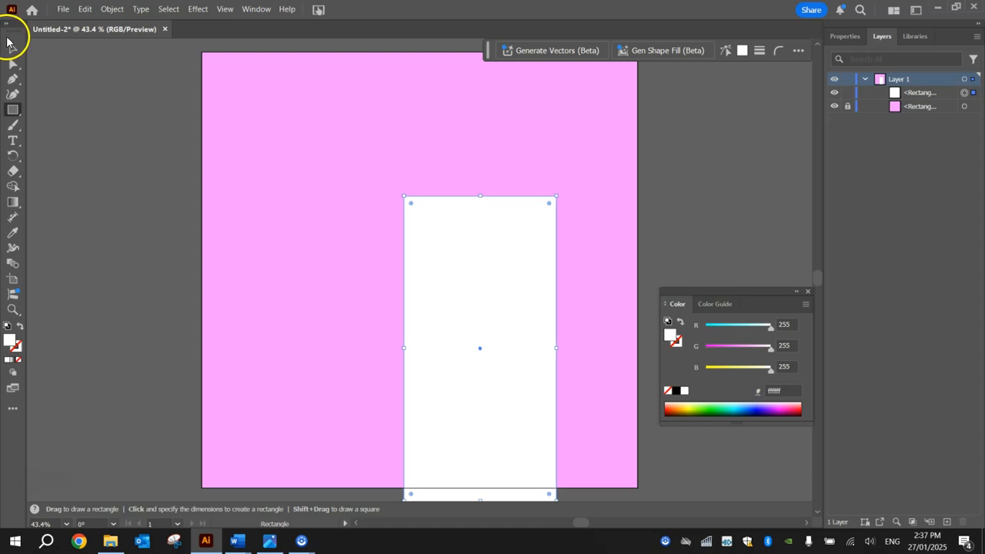
Move the white rectangle up-left, then add a 300 × 650 px rectangle in front of it.
left_click(11, 49)
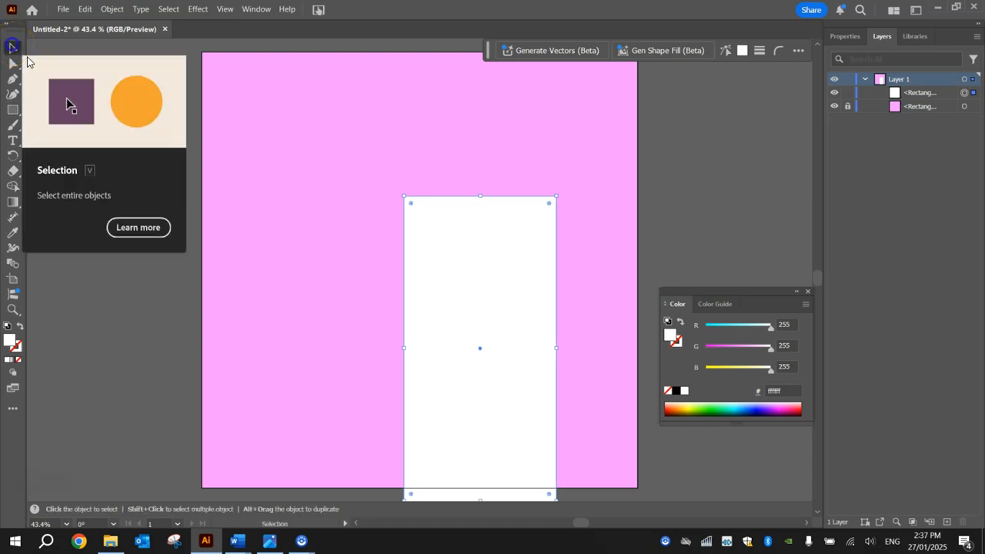
left_click_drag(479, 301, 428, 253)
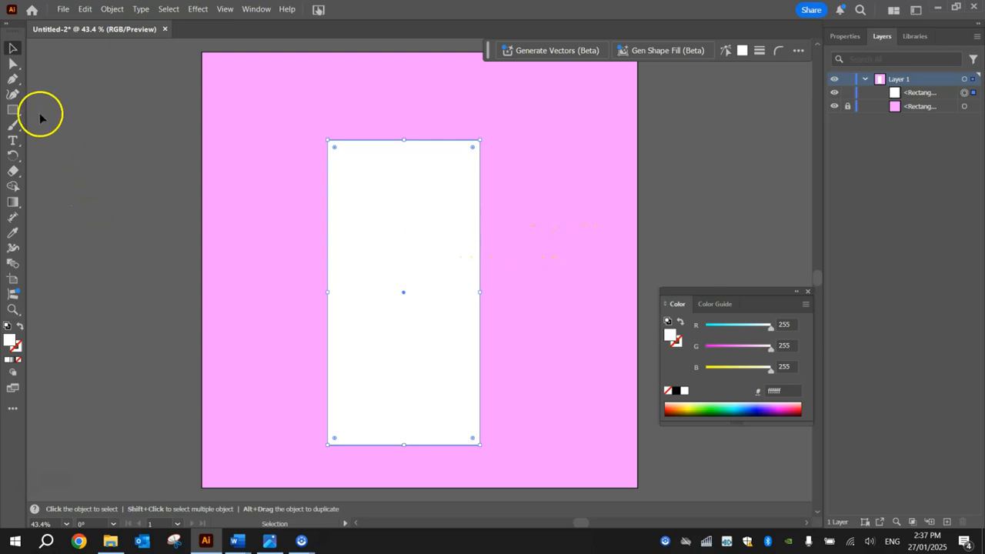
left_click(14, 110)
left_click(270, 174)
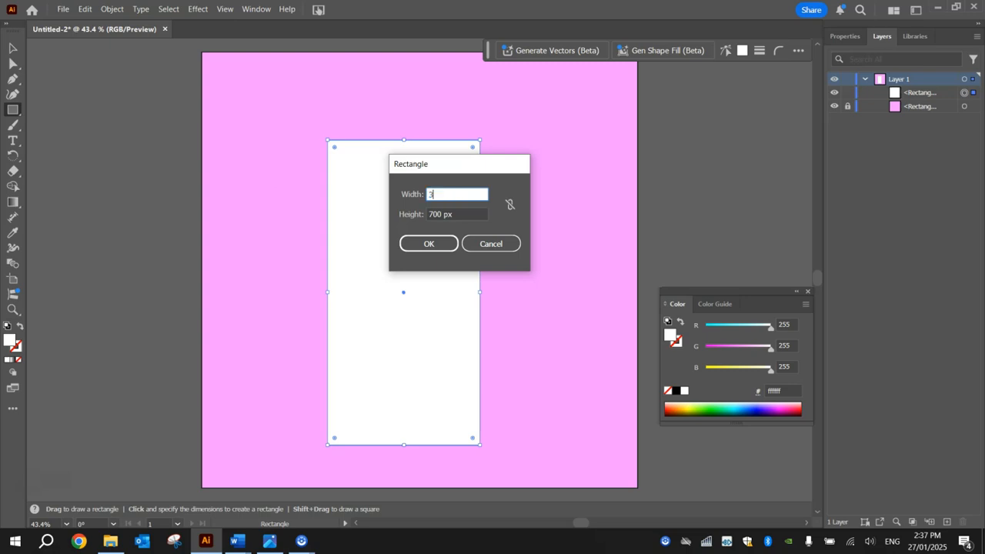
type("300")
key("Tab")
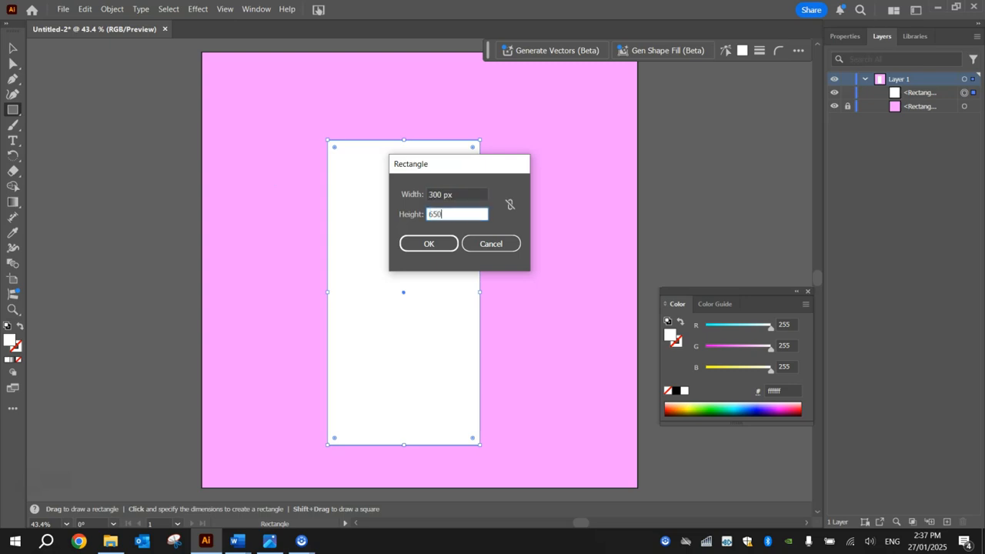
key("Return")
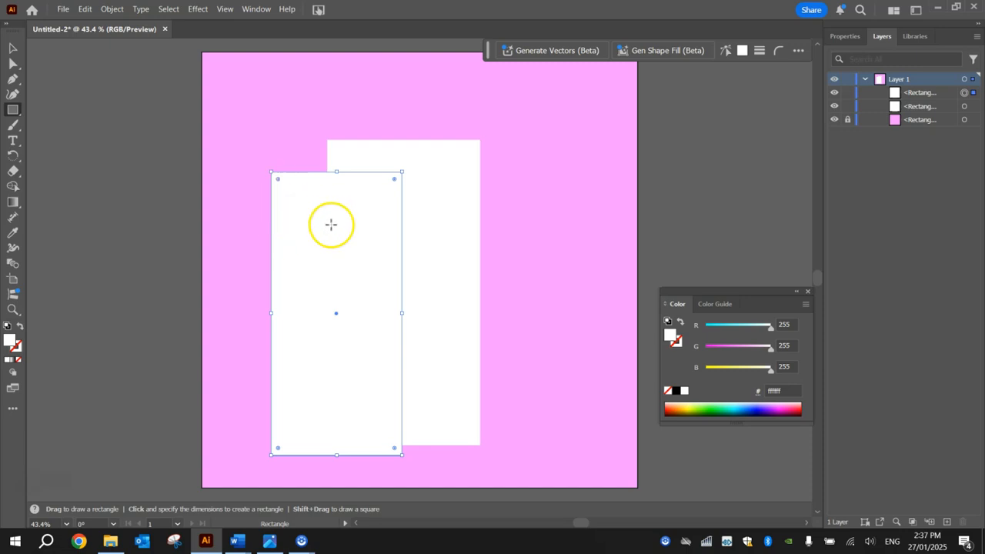
Fill the 300 × 650 px rectangle with blue #3078C6.
double_click(10, 341)
left_click_drag(724, 331, 709, 331)
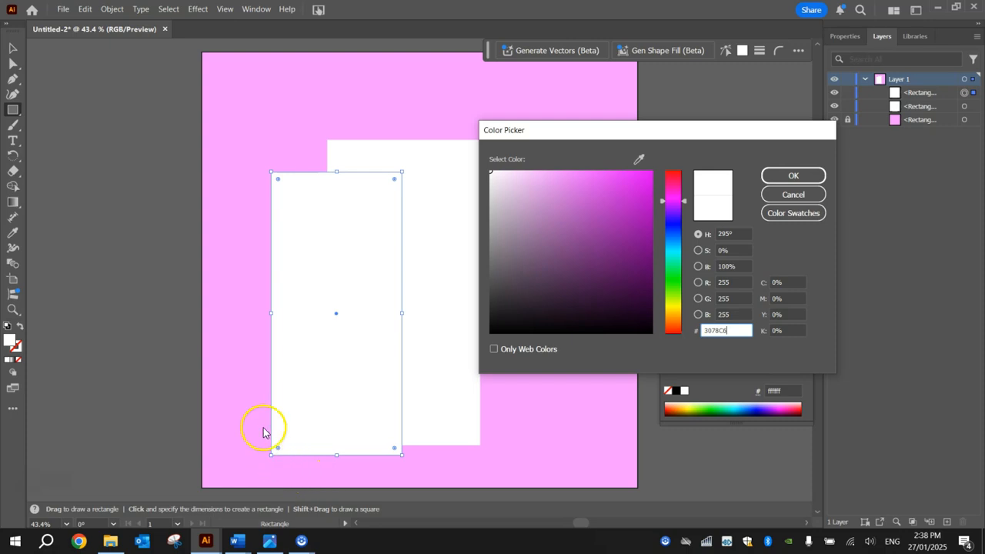
left_click(779, 175)
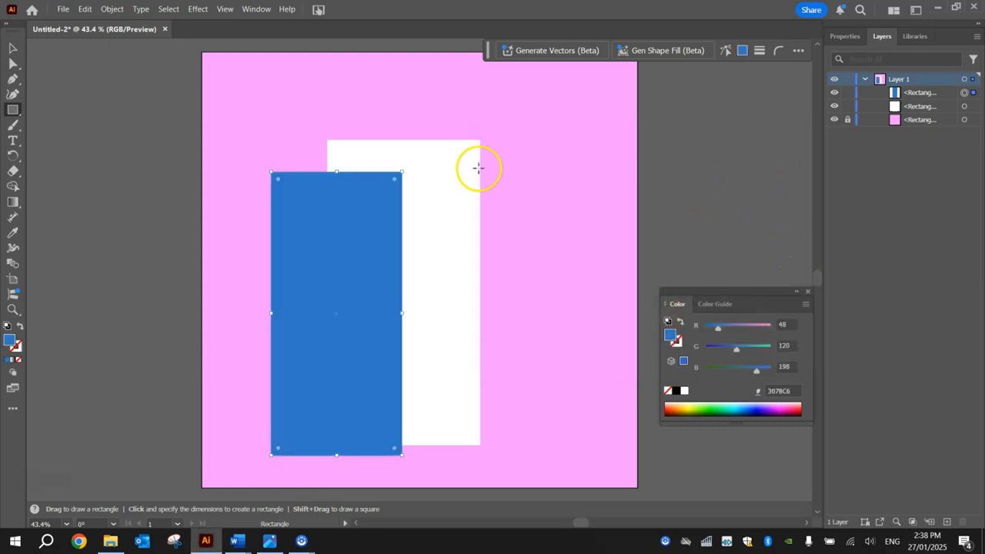
left_click(13, 48)
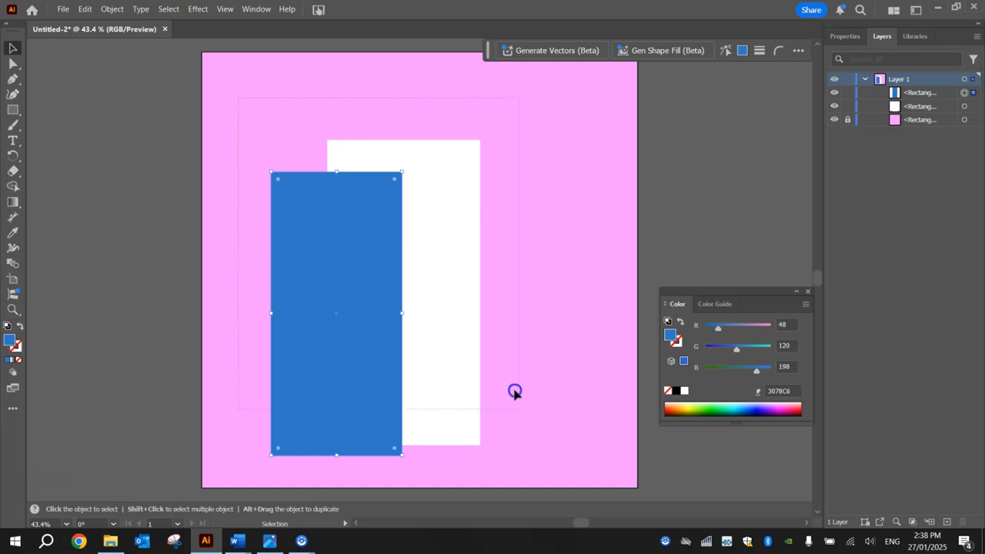
Centre the blue rectangle horizontally and vertically on the white one with the Align panel.
left_click_drag(531, 471, 530, 470)
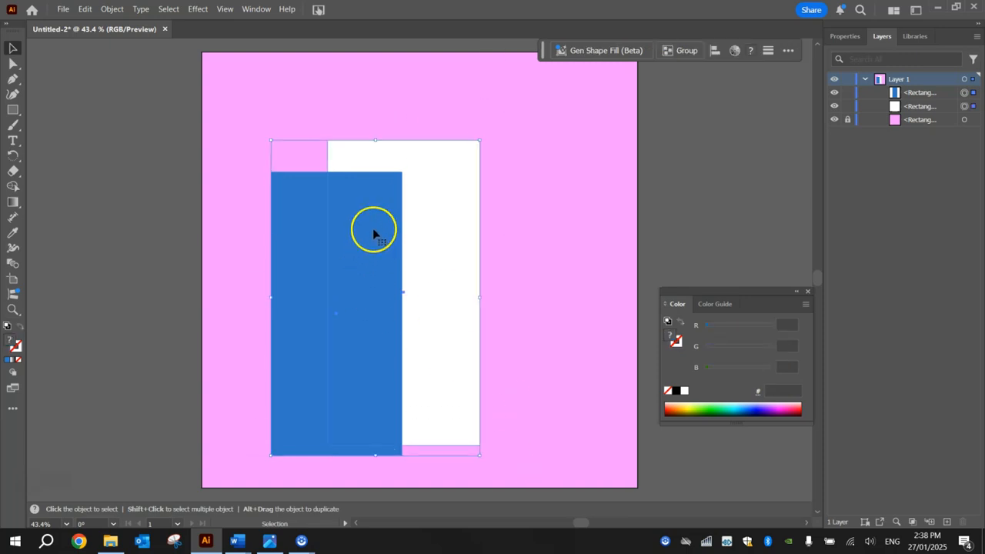
left_click(256, 9)
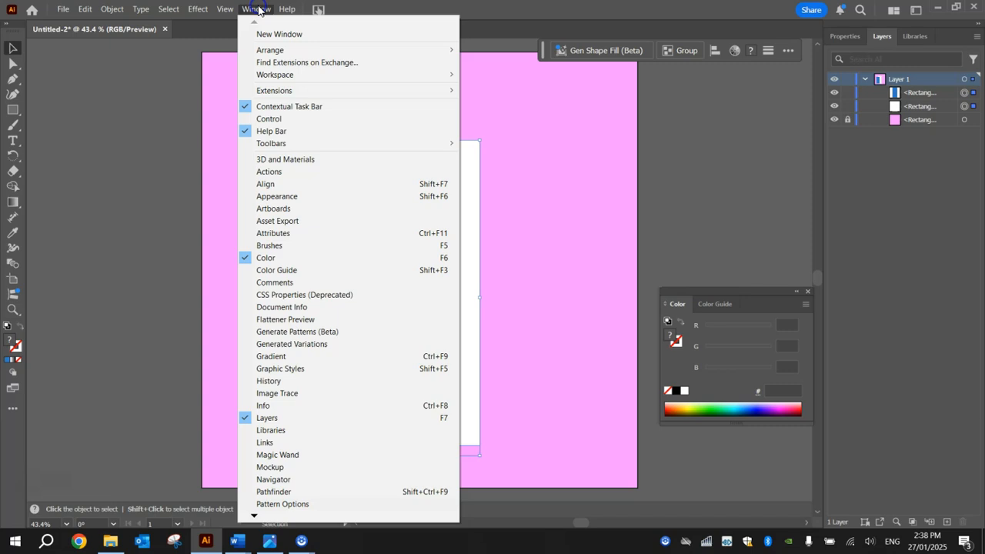
left_click(284, 187)
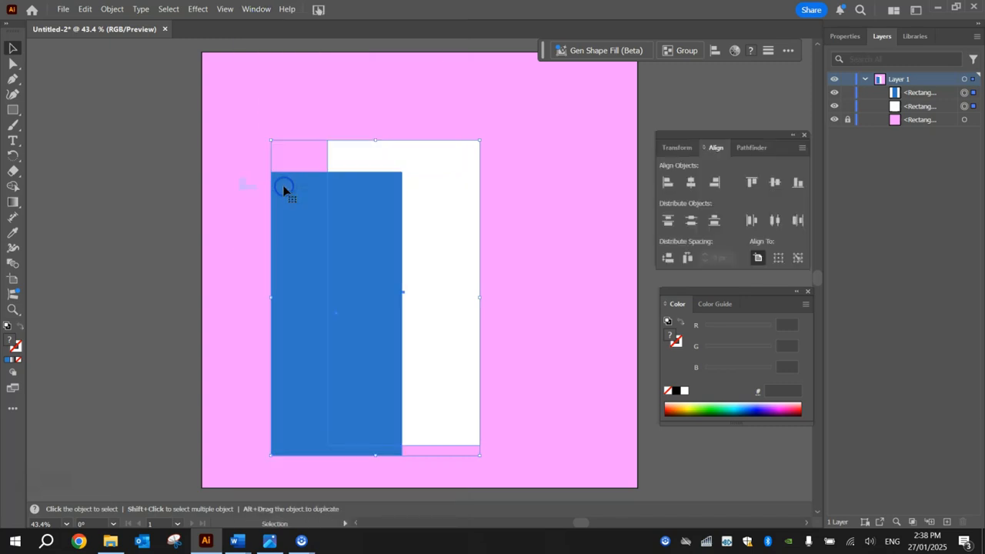
left_click(692, 187)
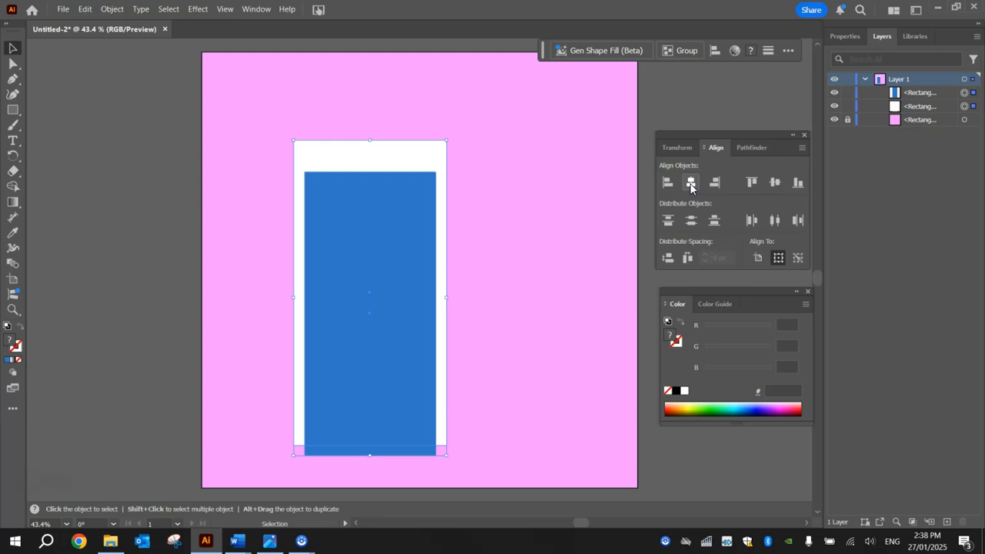
left_click(776, 183)
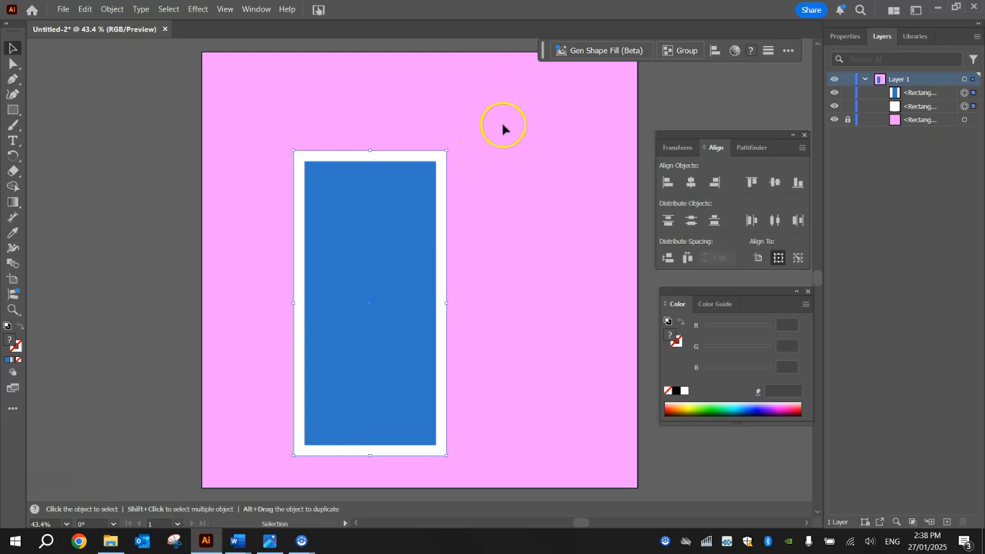
left_click(563, 161)
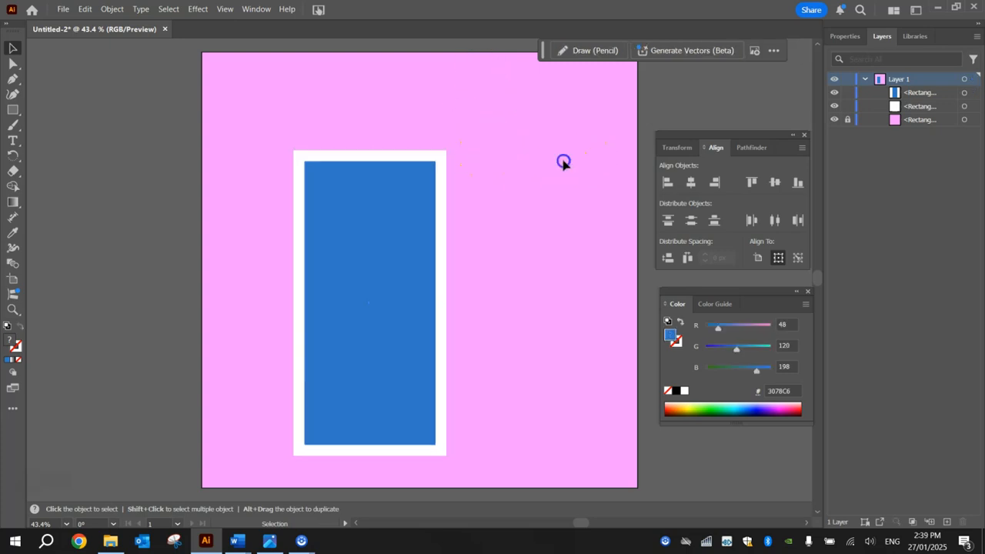
left_click(269, 541)
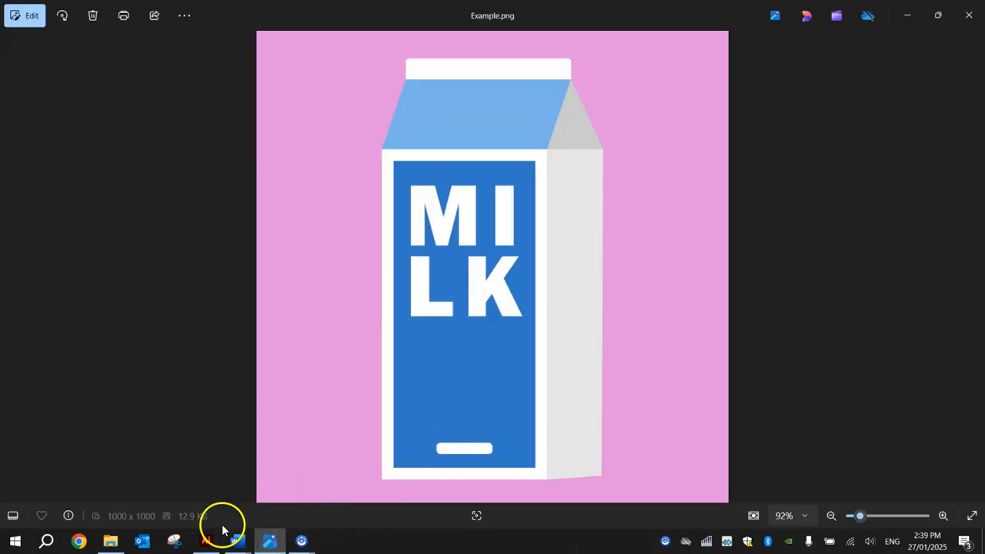
left_click(206, 541)
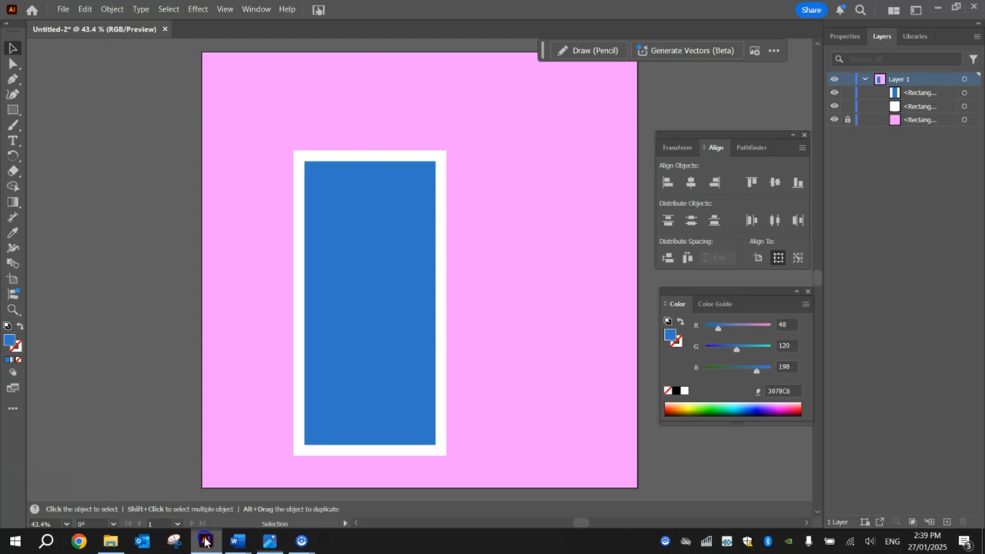
left_click(14, 110)
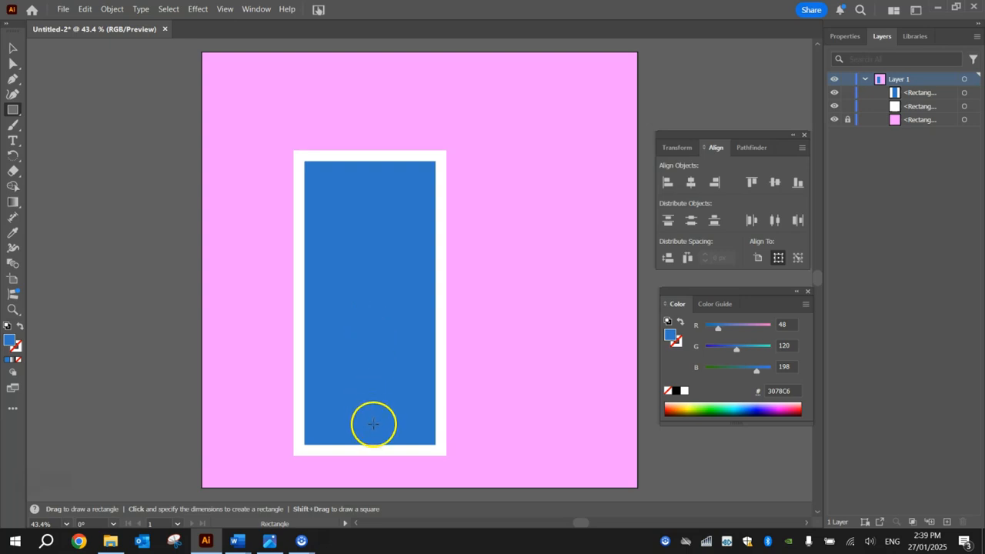
Draw a roughly 148 × 28 px bar near the blue panel's bottom and fill it white.
left_click_drag(370, 424, 399, 429)
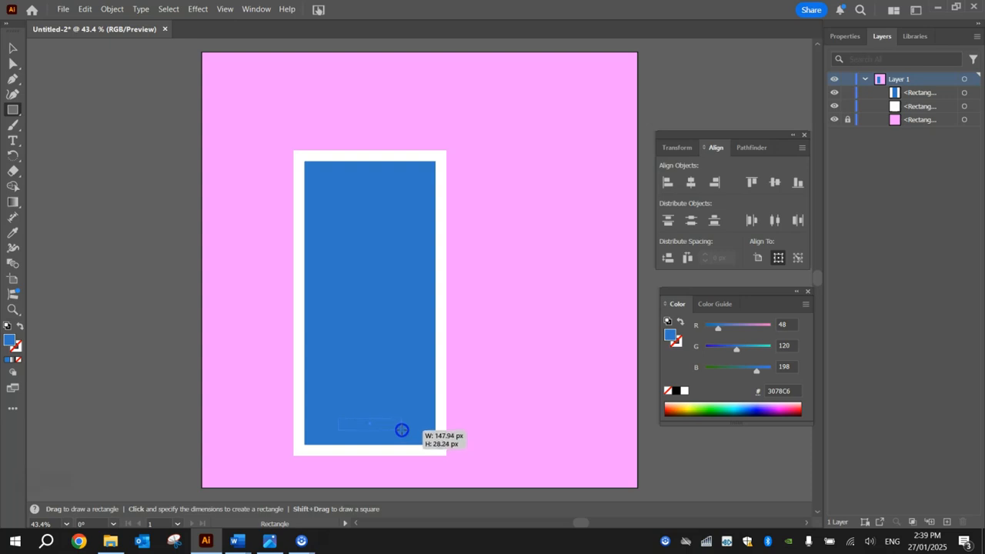
left_click_drag(402, 432, 402, 431)
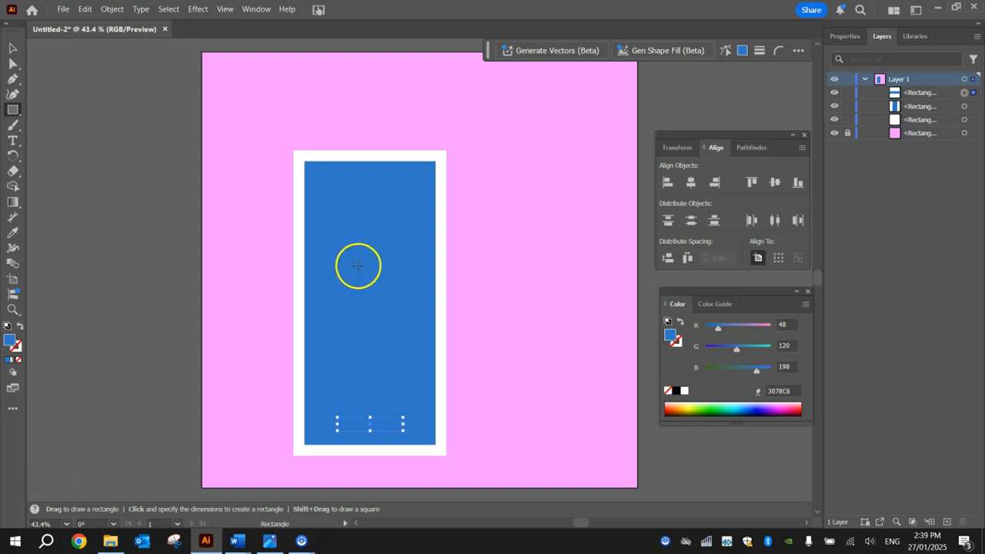
double_click(11, 343)
left_click_drag(565, 231, 461, 137)
left_click(801, 176)
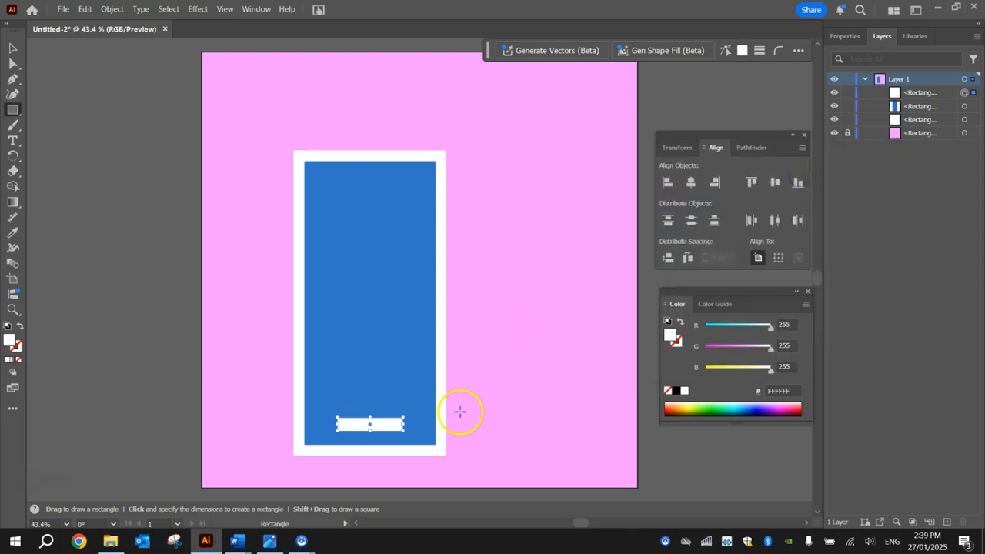
left_click(12, 47)
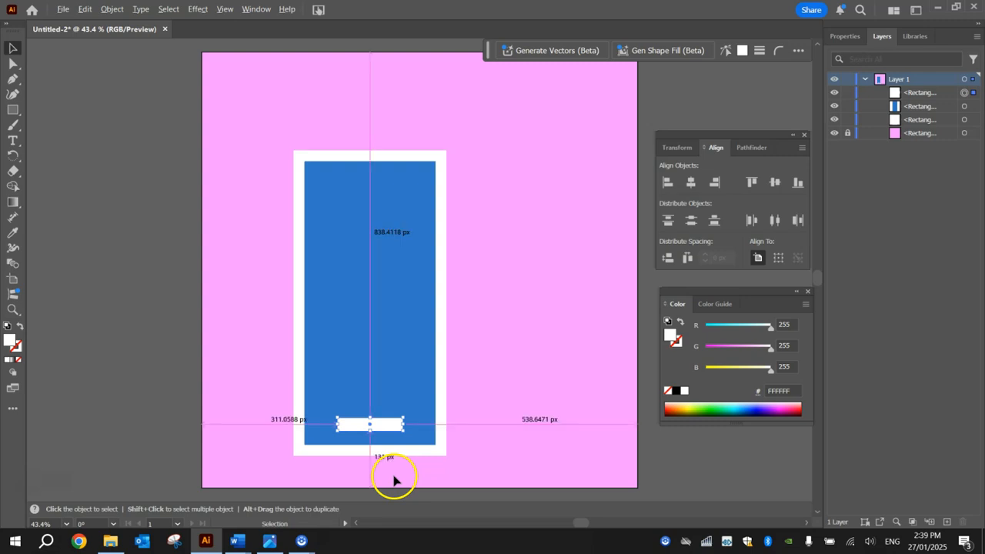
Round the white bar's corners to about 8.48 px radius with the live corner widget.
scroll(378, 459, "up", 4)
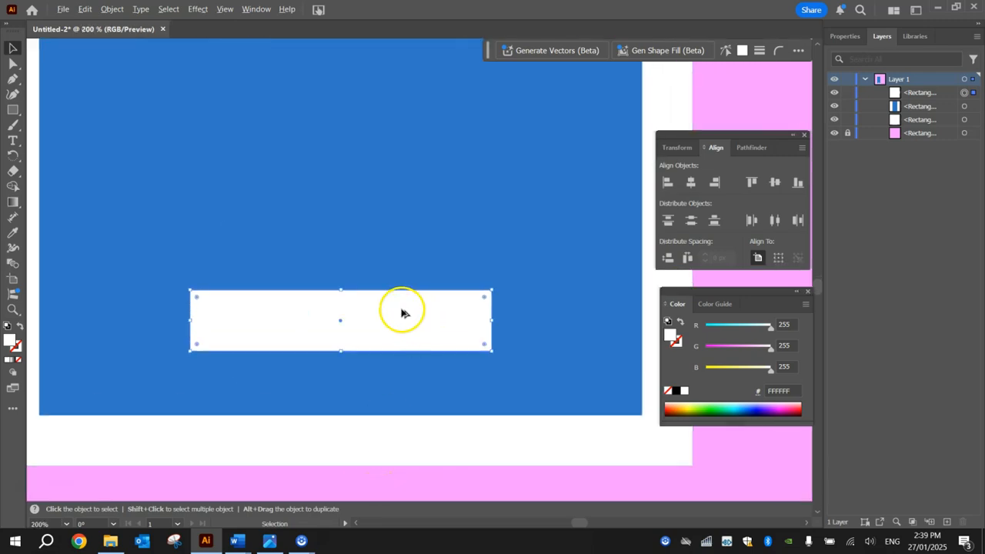
scroll(401, 312, "up", 1)
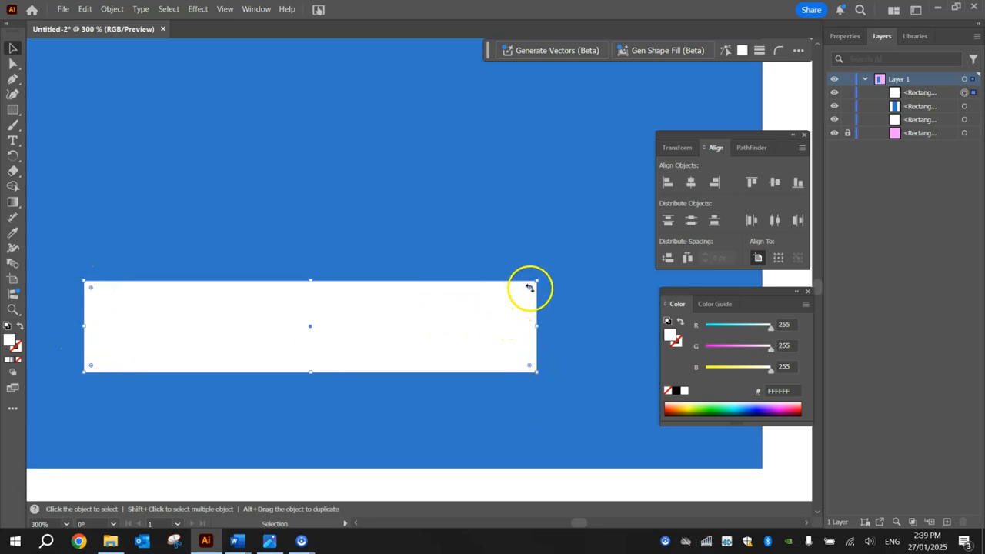
left_click_drag(529, 291, 502, 298)
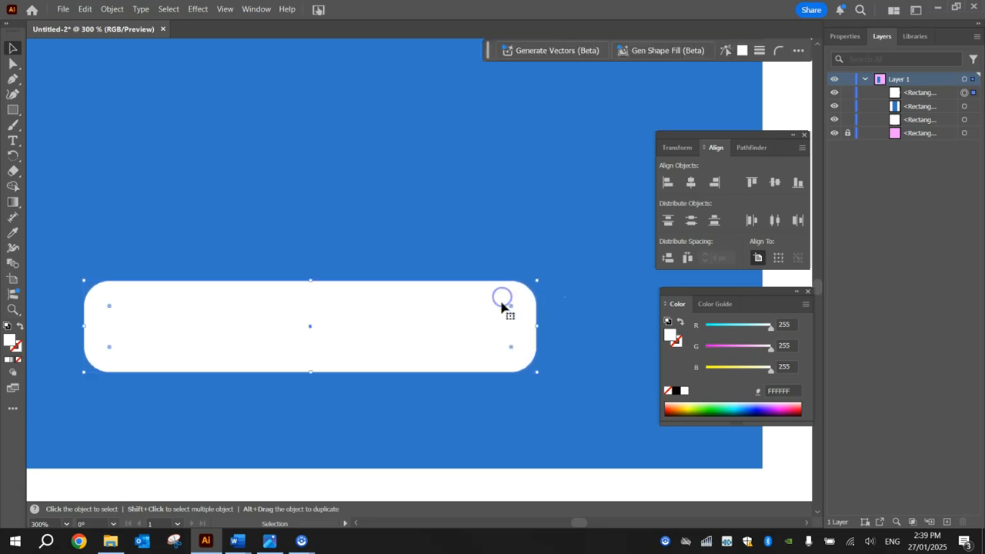
left_click(572, 451)
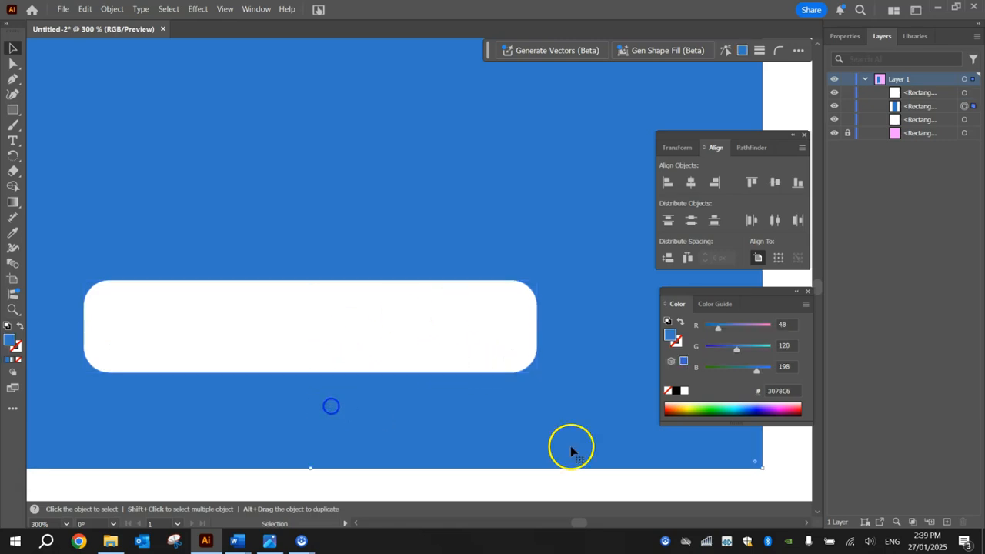
scroll(329, 314, "down", 5)
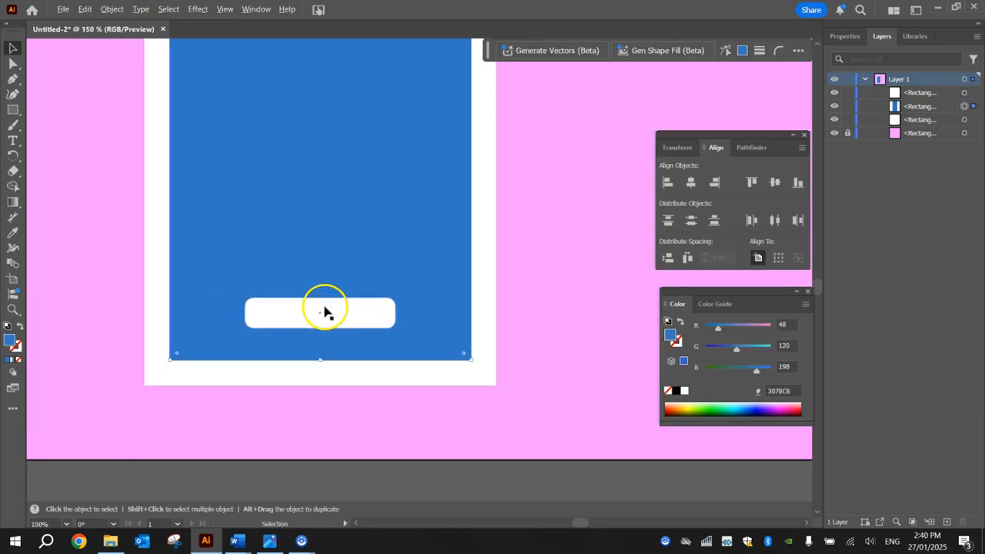
scroll(423, 237, "down", 1)
left_click_drag(465, 167, 471, 207)
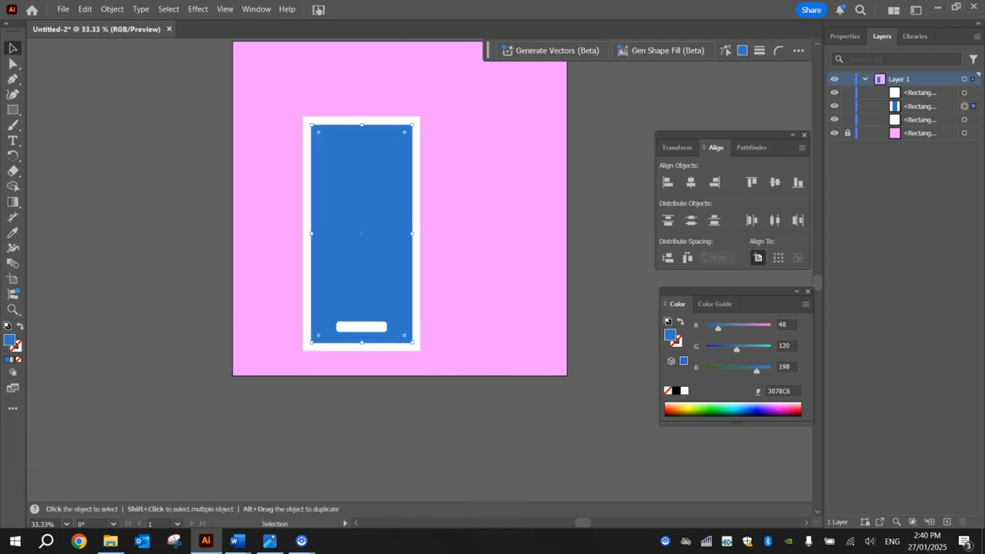
Add a small 12 pt Myriad Pro text object reading 'MILK' above the carton.
left_click(13, 141)
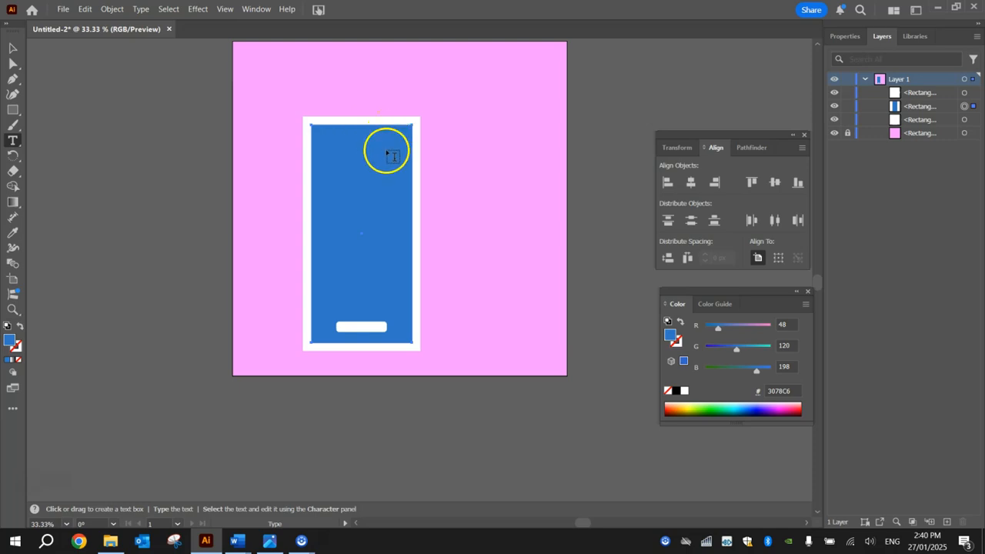
left_click(348, 89)
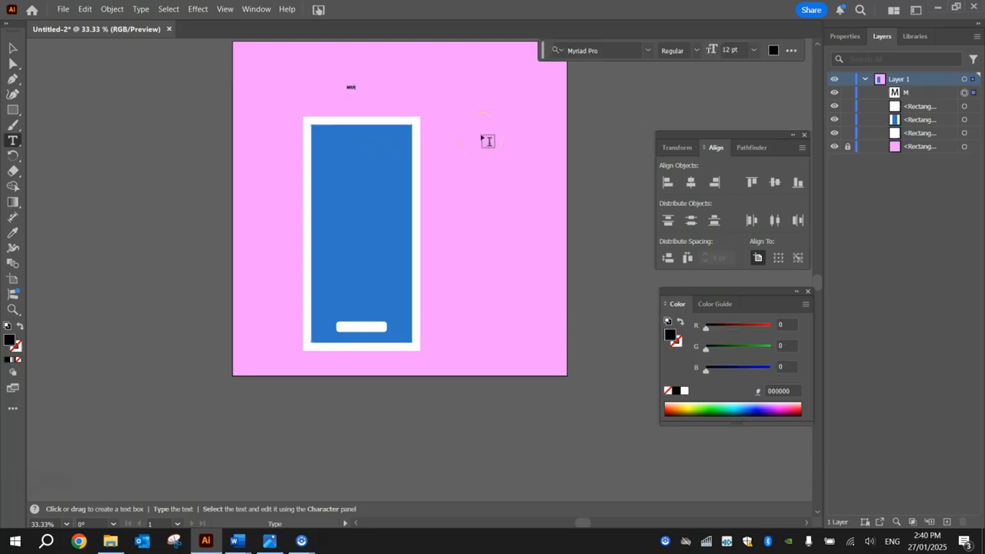
scroll(359, 80, "up", 7)
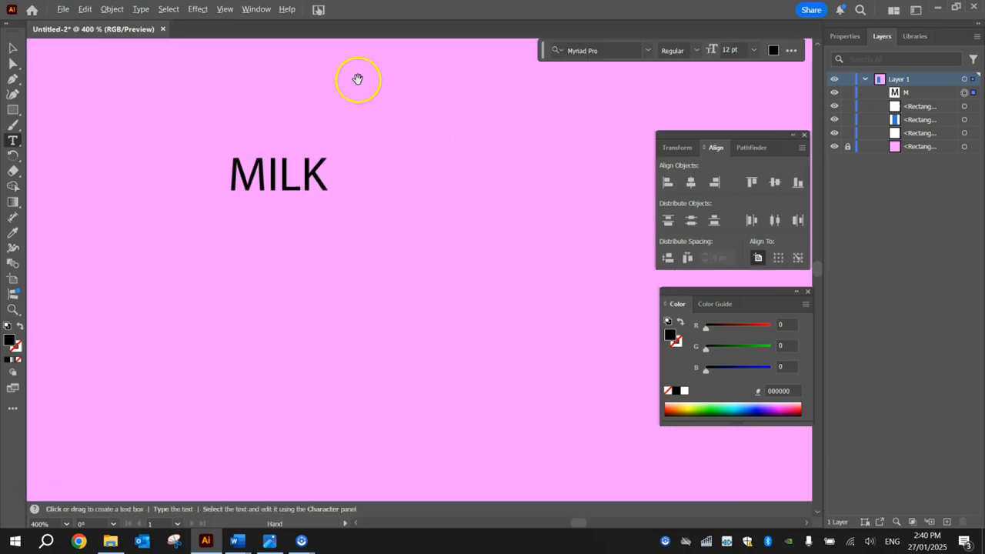
scroll(288, 198, "down", 2)
scroll(287, 197, "down", 7)
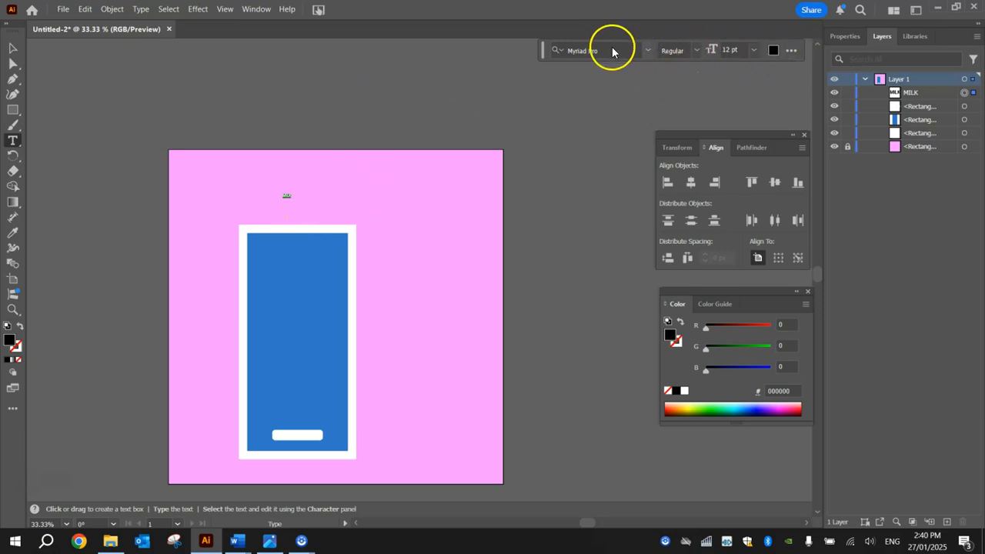
left_click(258, 9)
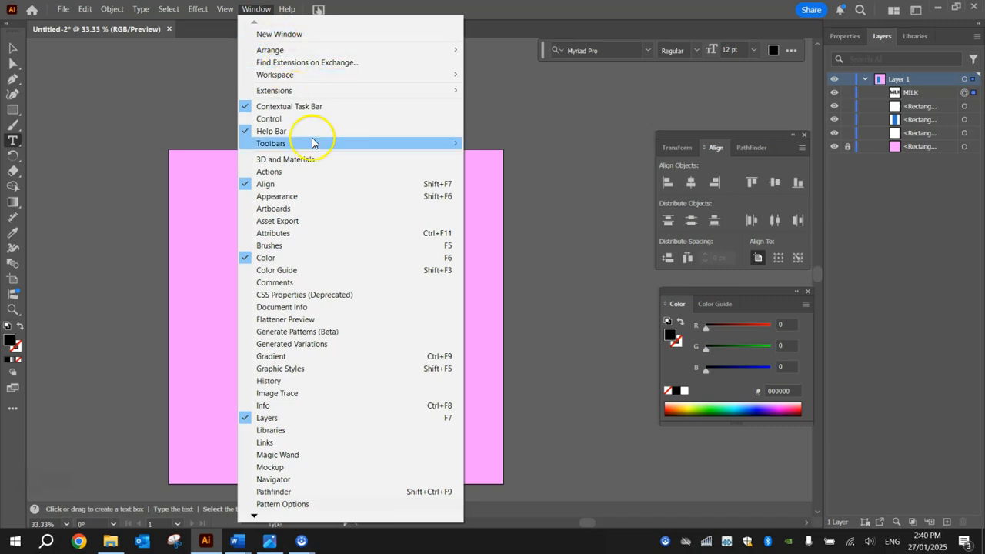
Show the Properties panel and bring up the font list for the MILK text.
left_click(256, 517)
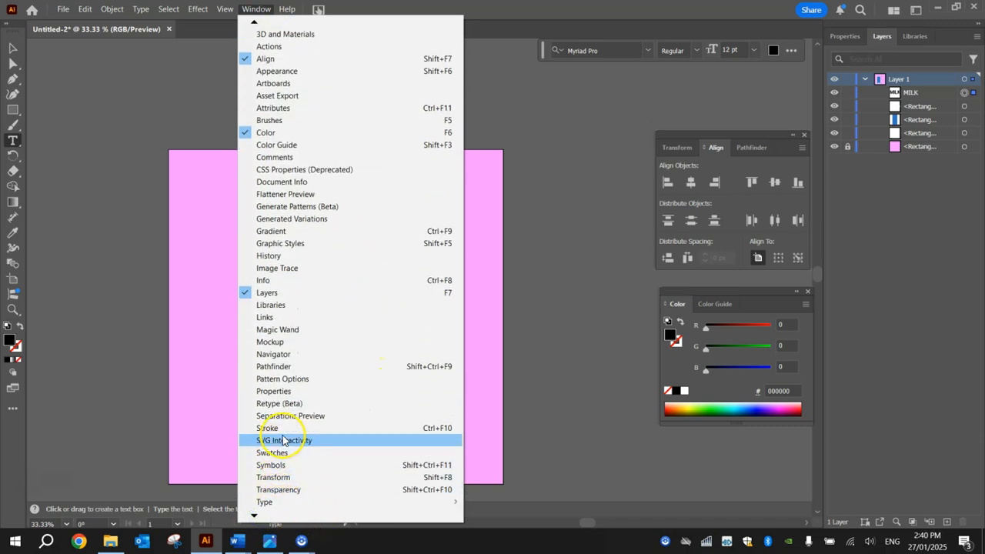
left_click(283, 391)
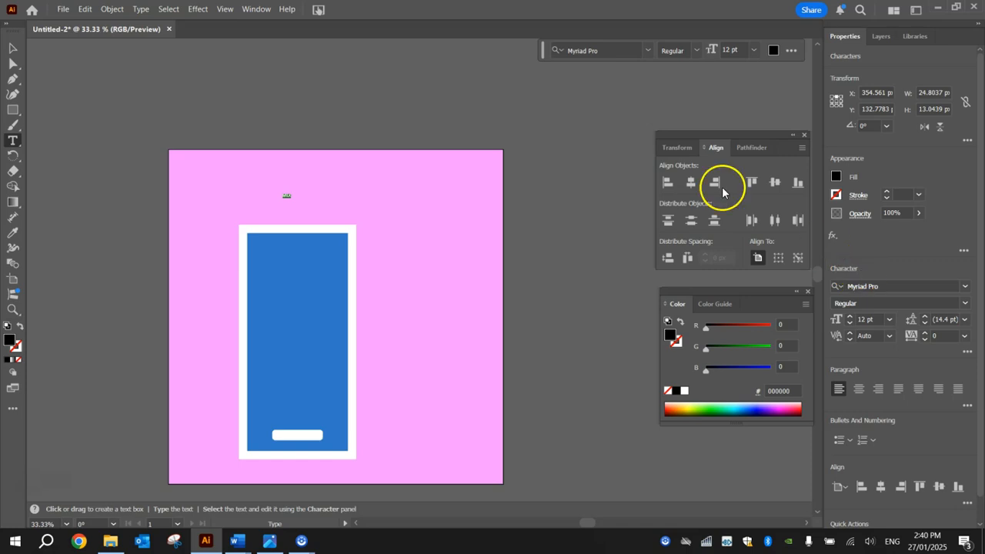
left_click(257, 9)
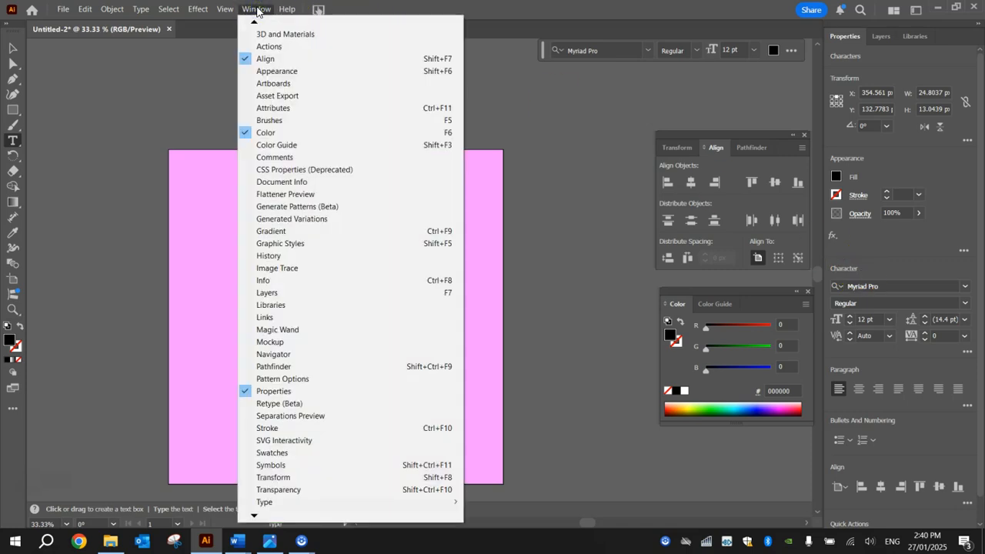
left_click(256, 9)
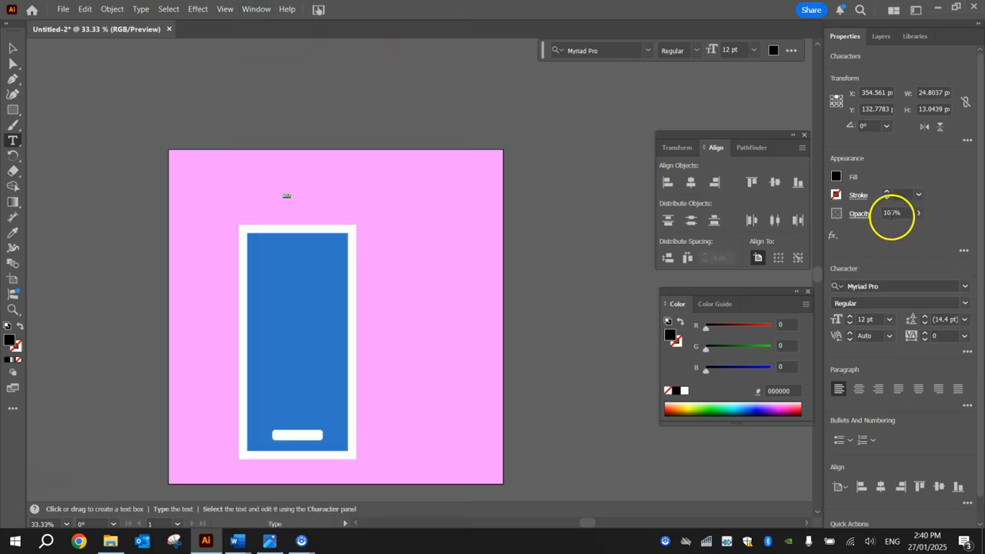
left_click(963, 286)
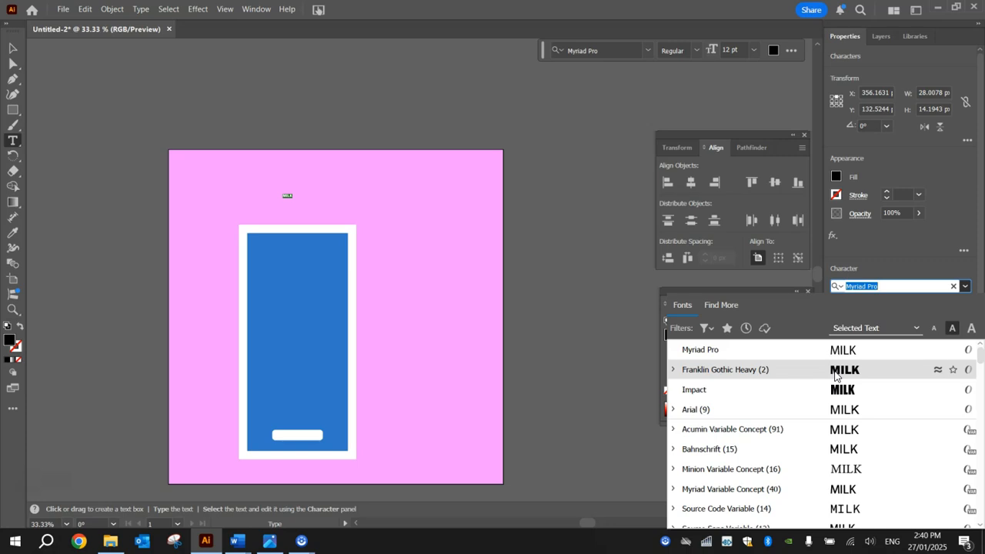
Set the MILK text to Franklin Gothic Heavy with a white fill.
left_click(836, 376)
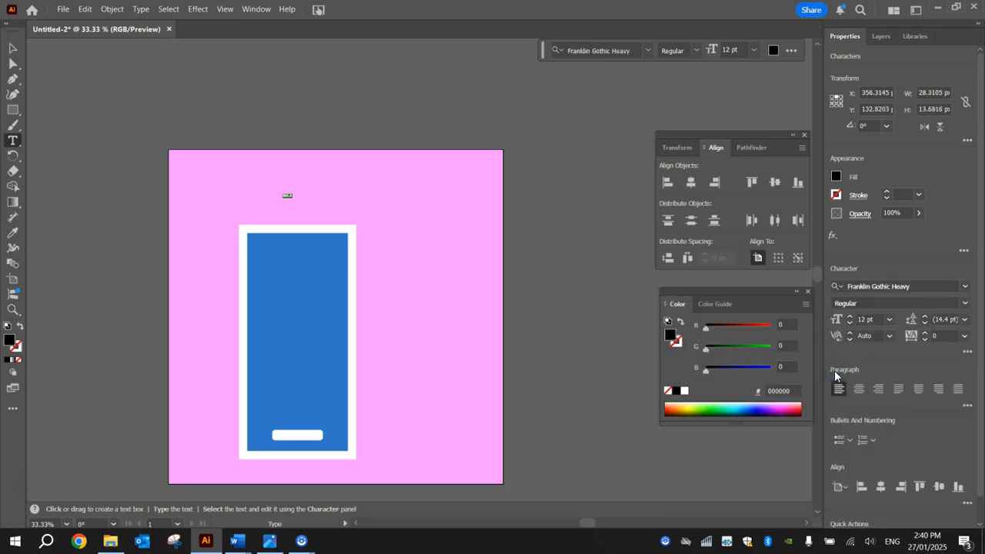
double_click(10, 339)
left_click(515, 187)
left_click_drag(514, 186, 446, 147)
left_click(801, 175)
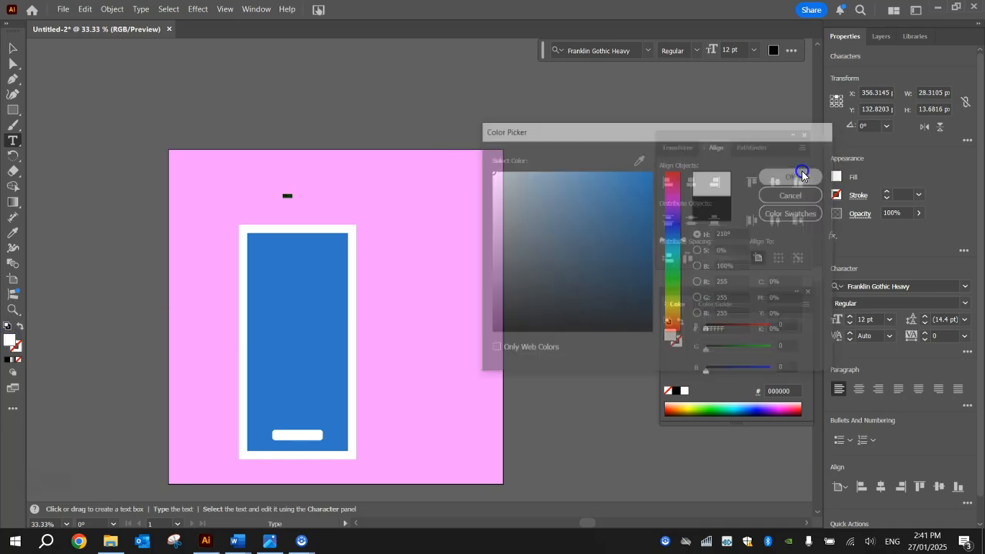
Enlarge the MILK text from 72 pt to 200 pt.
left_click(889, 320)
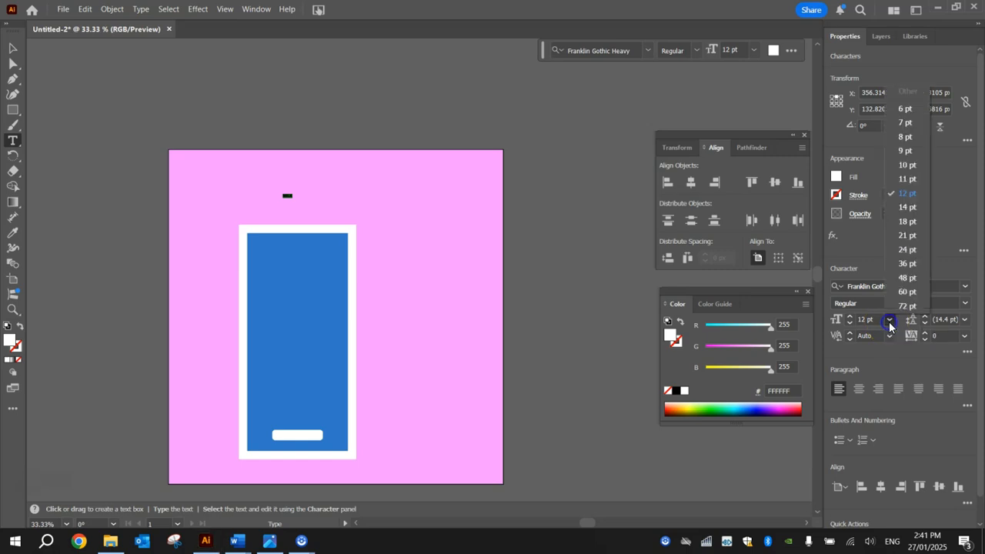
left_click(906, 307)
left_click(871, 320)
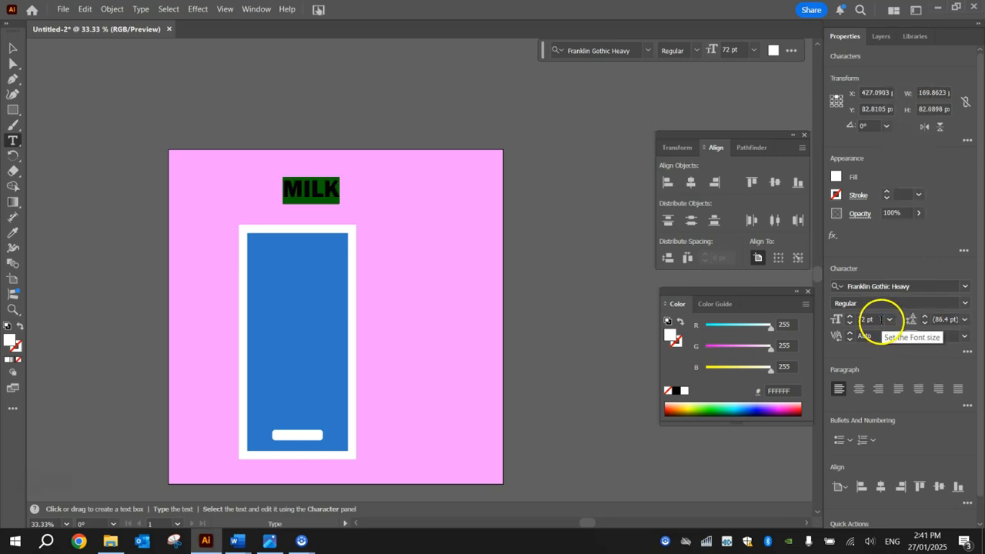
left_click_drag(870, 320, 801, 321)
left_click(881, 319)
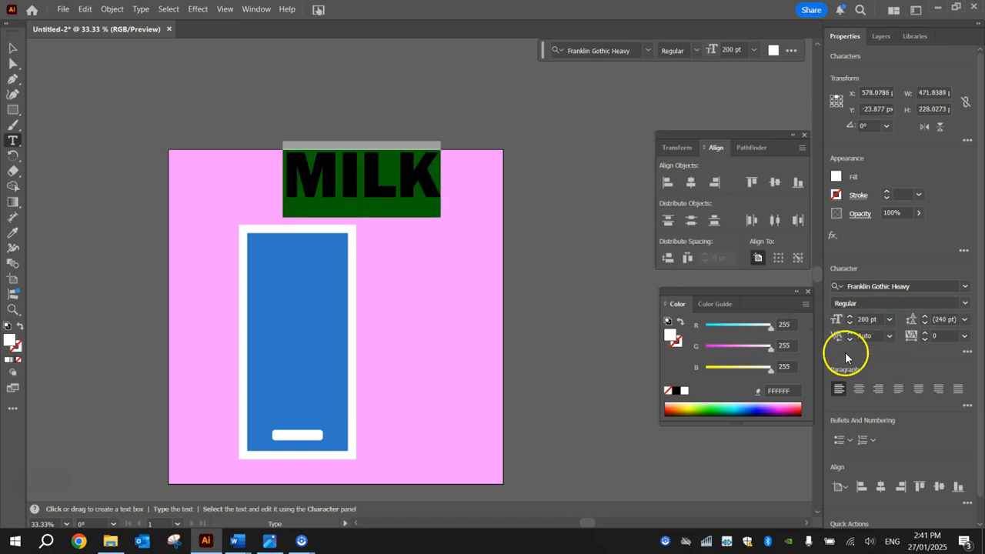
left_click(373, 168)
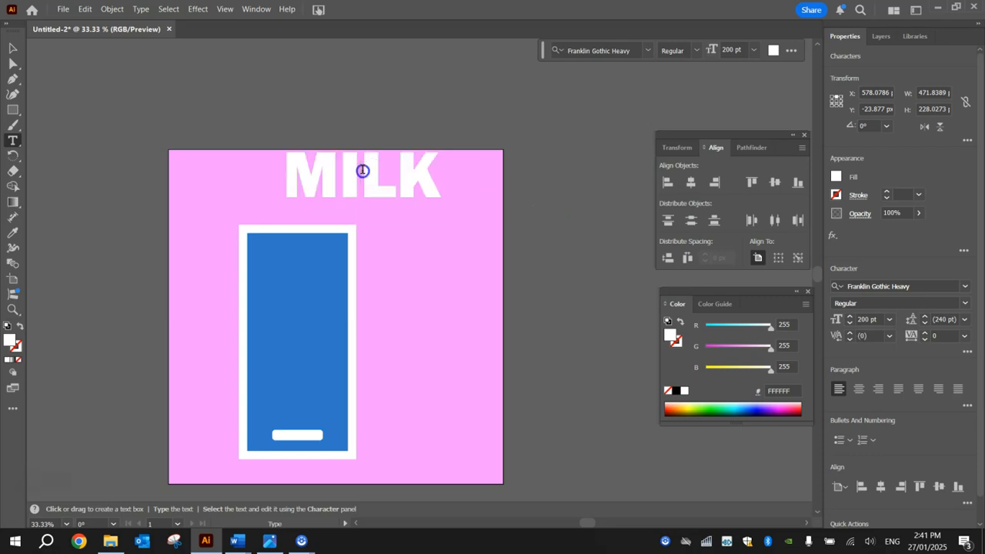
Break MILK into two lines, MI over LK, and move it into the blue rectangle.
key("Return")
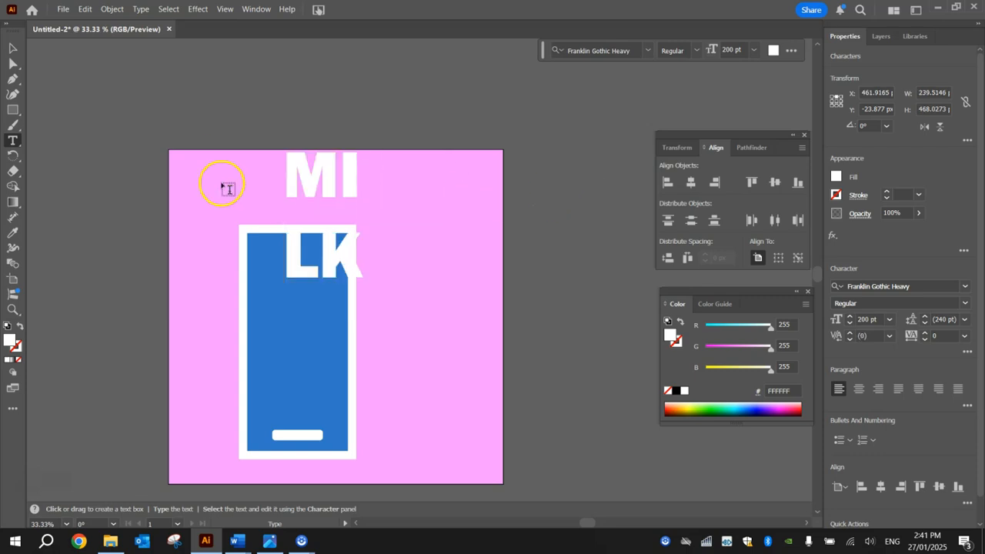
left_click(12, 47)
left_click_drag(329, 179, 305, 267)
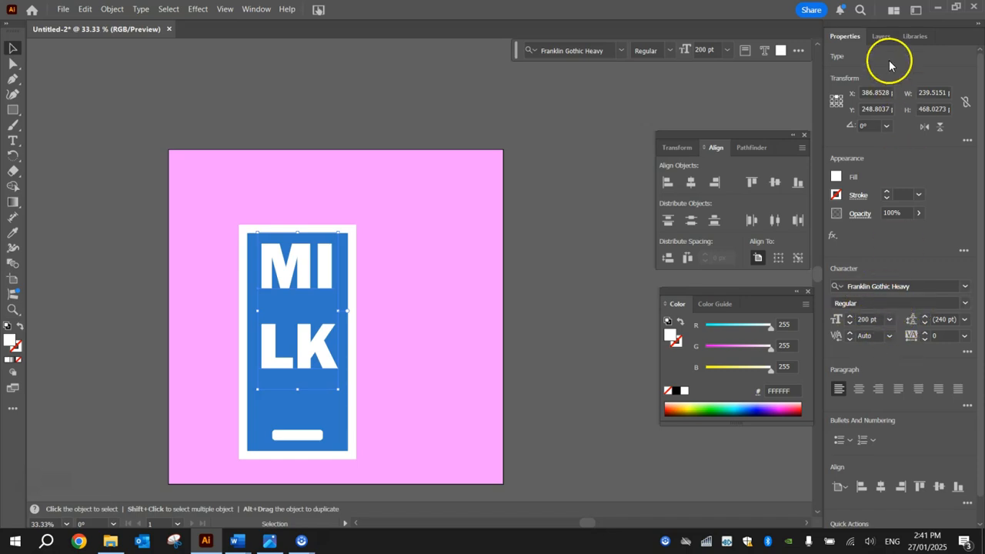
Tighten the leading of the MI/LK text to 150 pt.
left_click(965, 320)
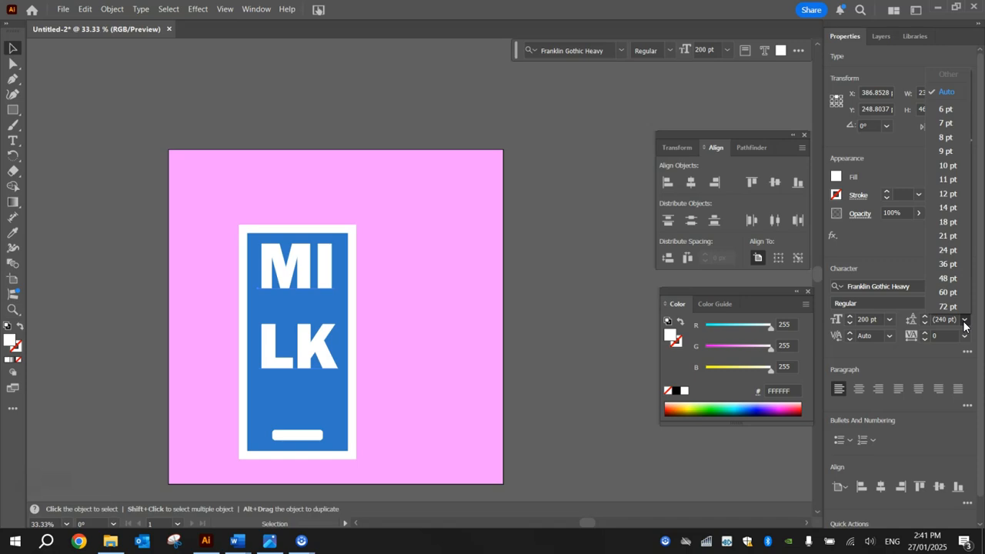
left_click(945, 322)
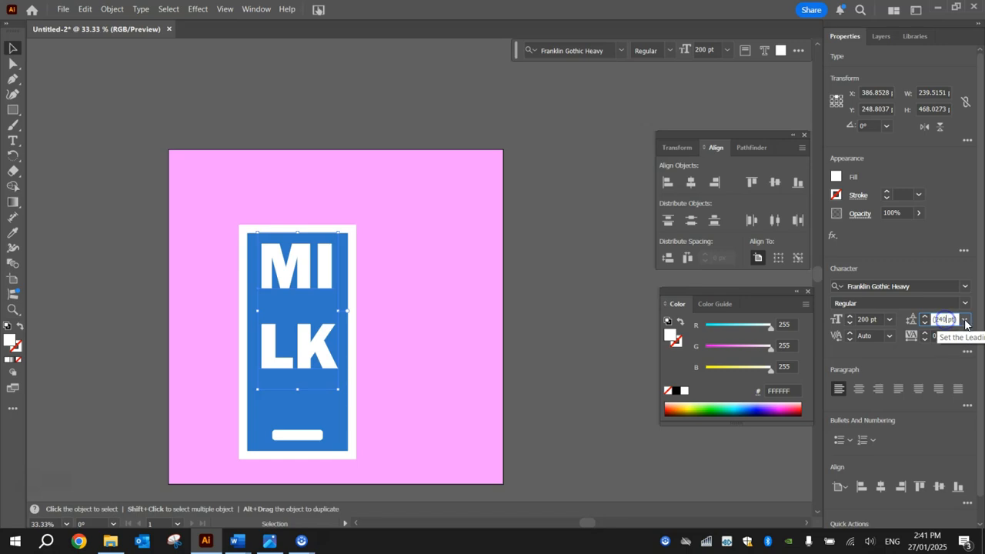
left_click(964, 322)
left_click(945, 320)
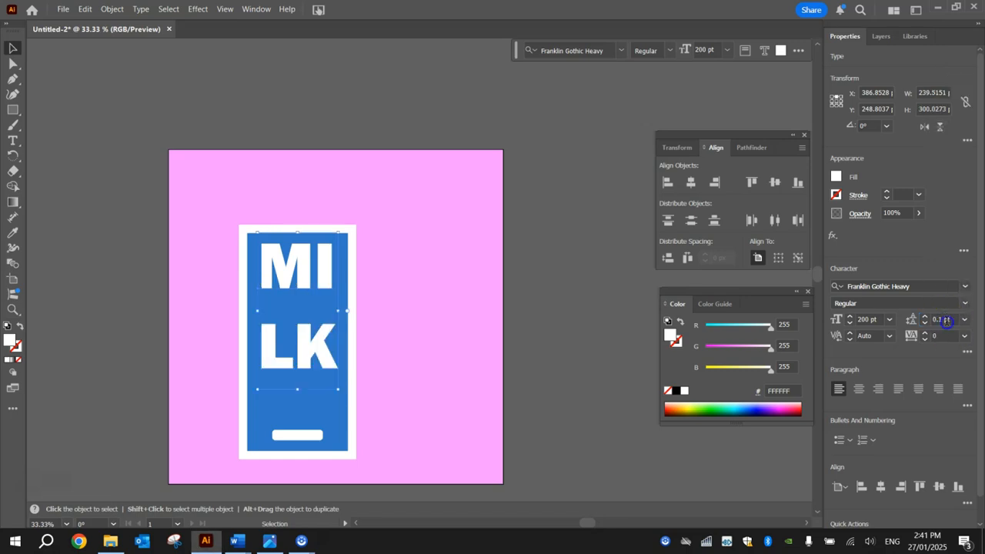
left_click(932, 324)
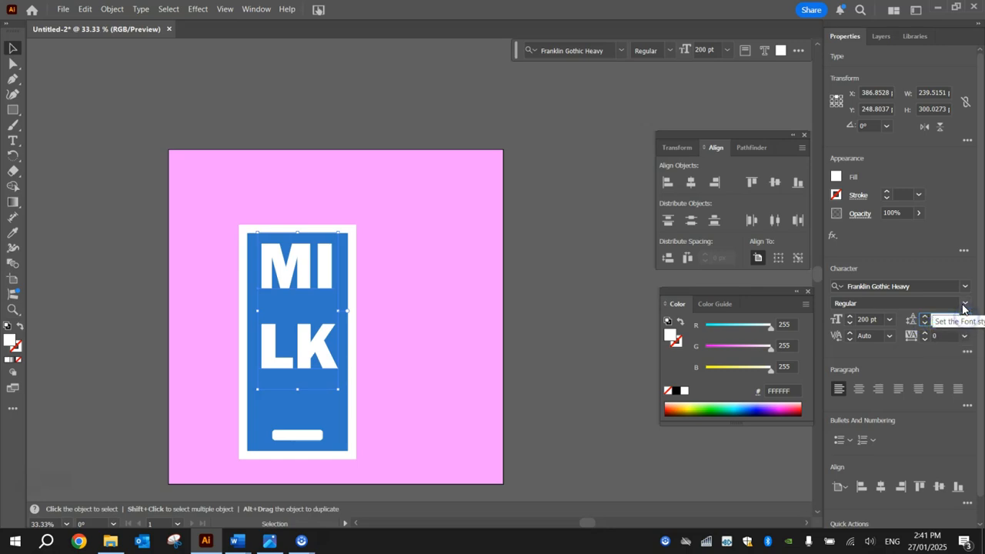
key("Return")
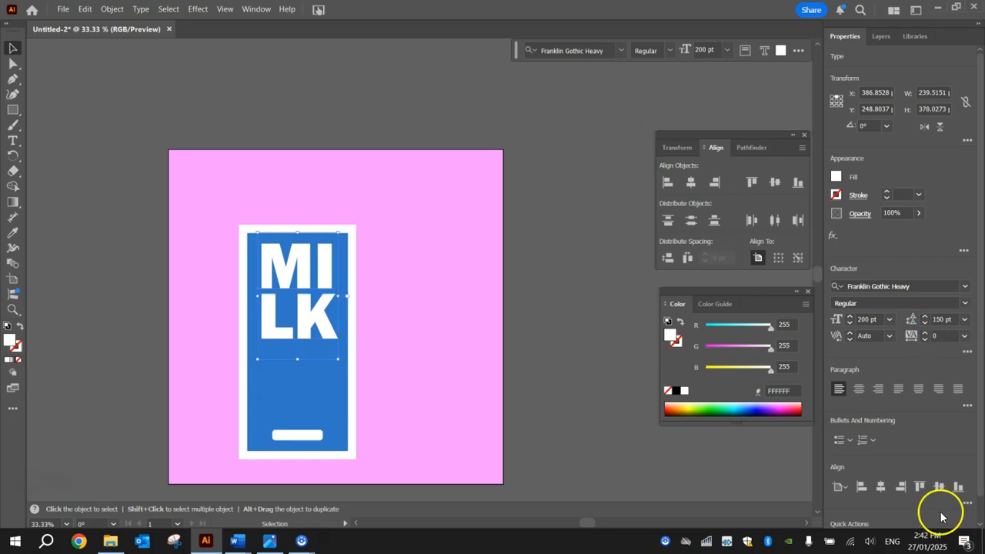
left_click(554, 251)
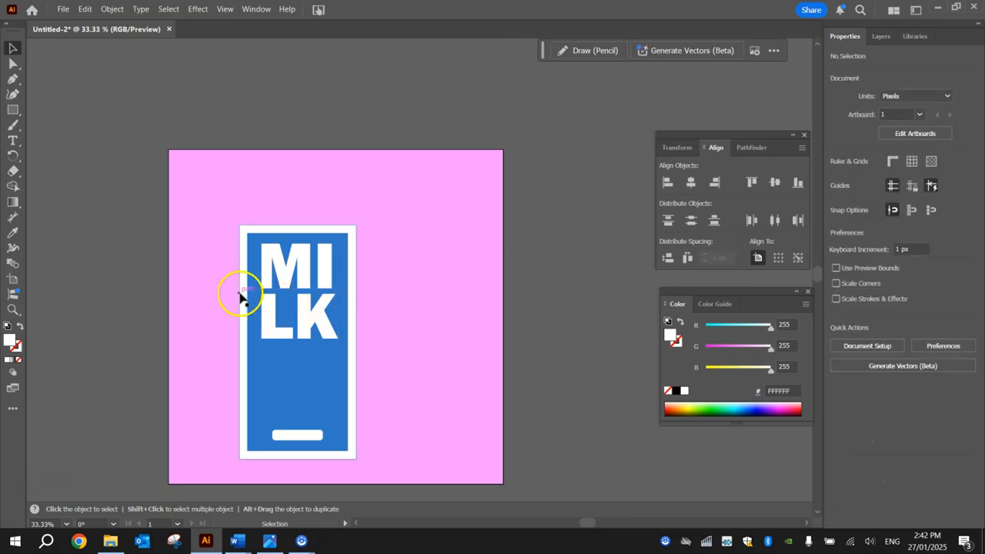
Zoom in on the lettering and remove the extra gap between M and I.
scroll(240, 296, "up", 4)
scroll(240, 296, "down", 1)
left_click_drag(489, 313, 408, 275)
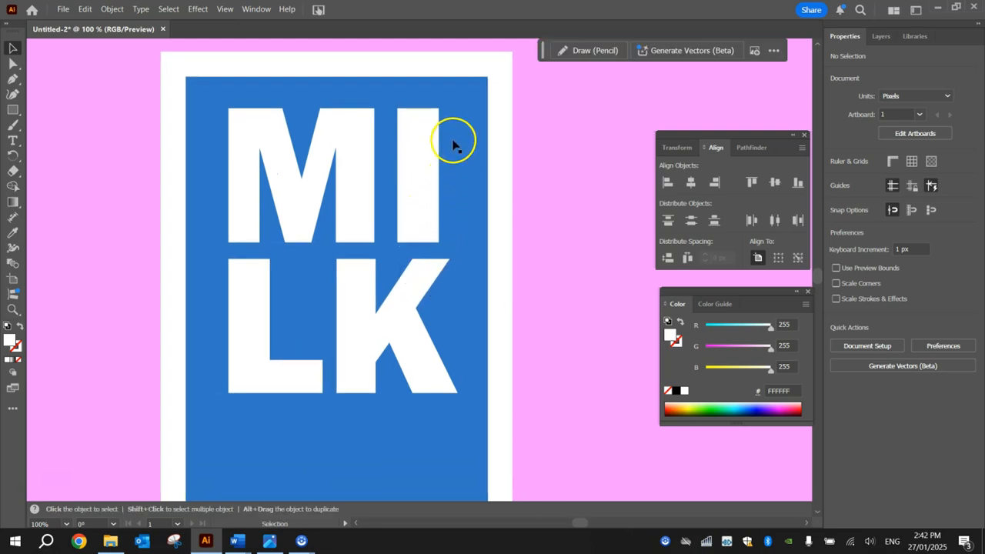
double_click(393, 189)
double_click(391, 180)
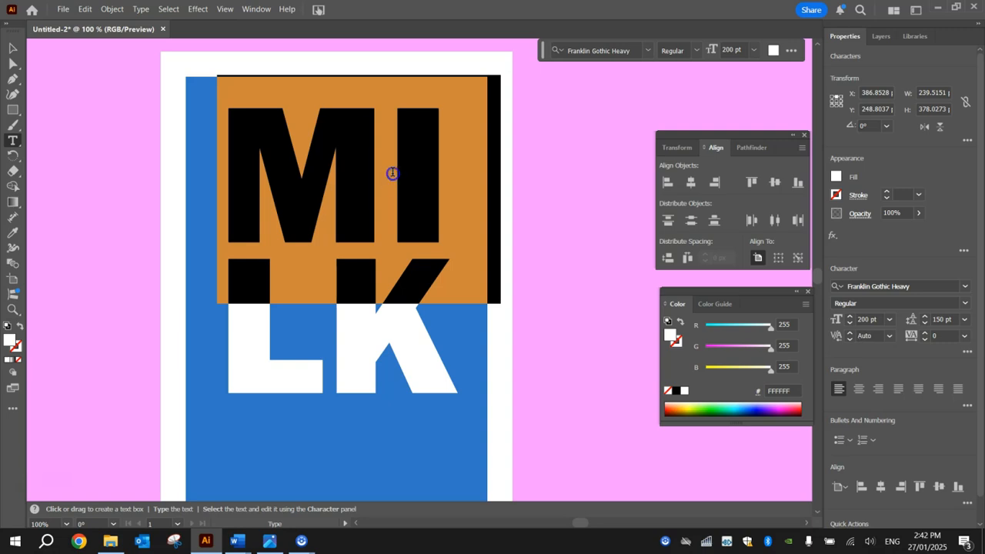
left_click(392, 172)
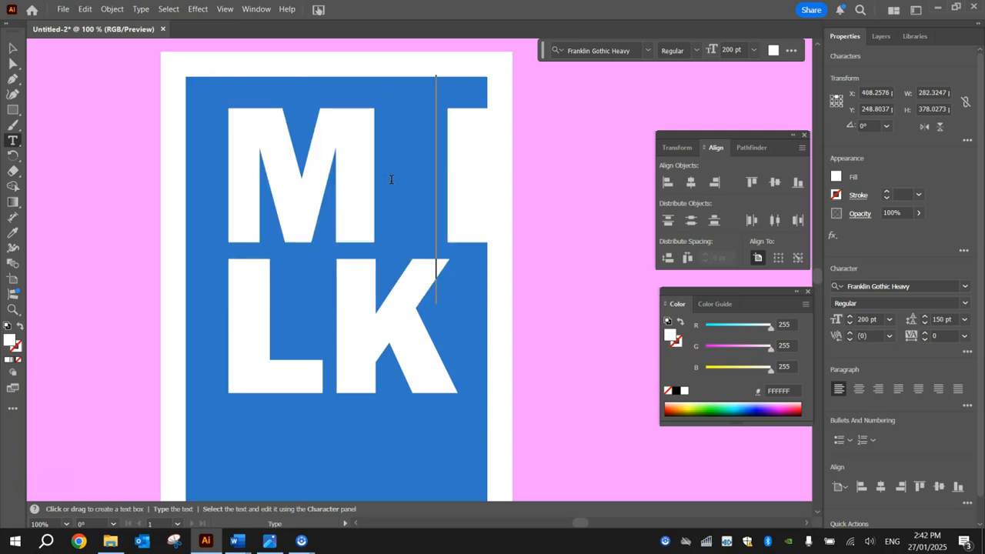
key("BackSpace")
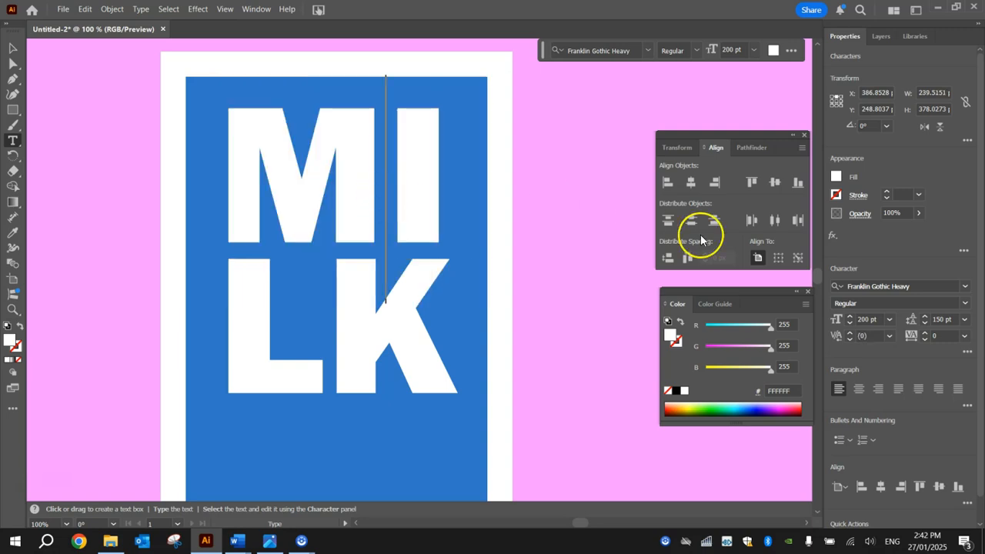
Set the kerning between M and I to 50.
left_click(890, 337)
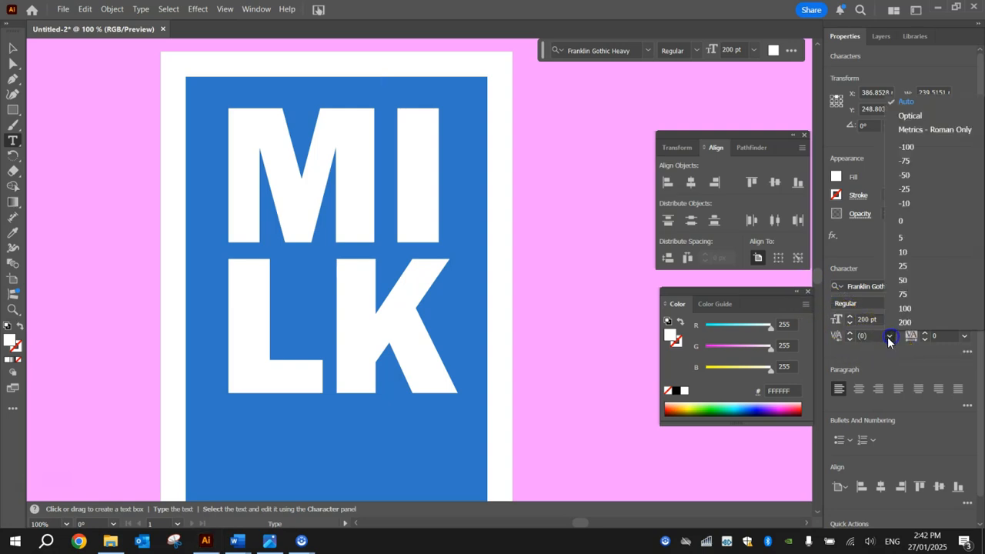
left_click(909, 280)
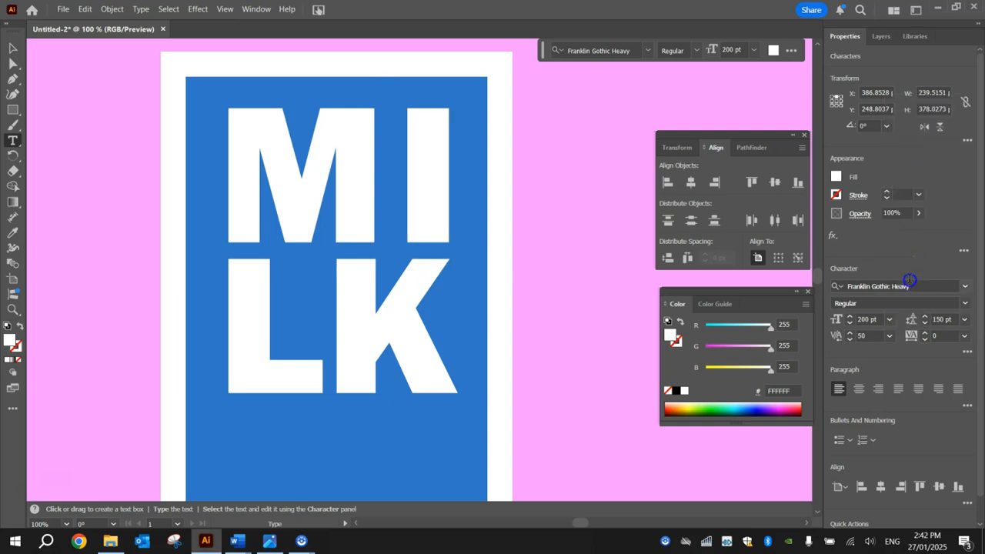
left_click(850, 332)
left_click(850, 339)
left_click(872, 336)
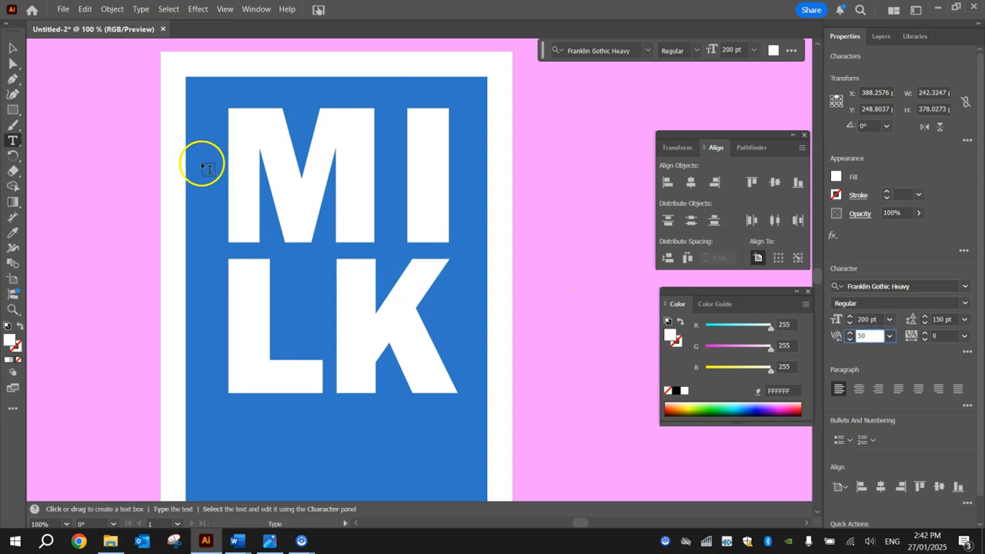
left_click(12, 48)
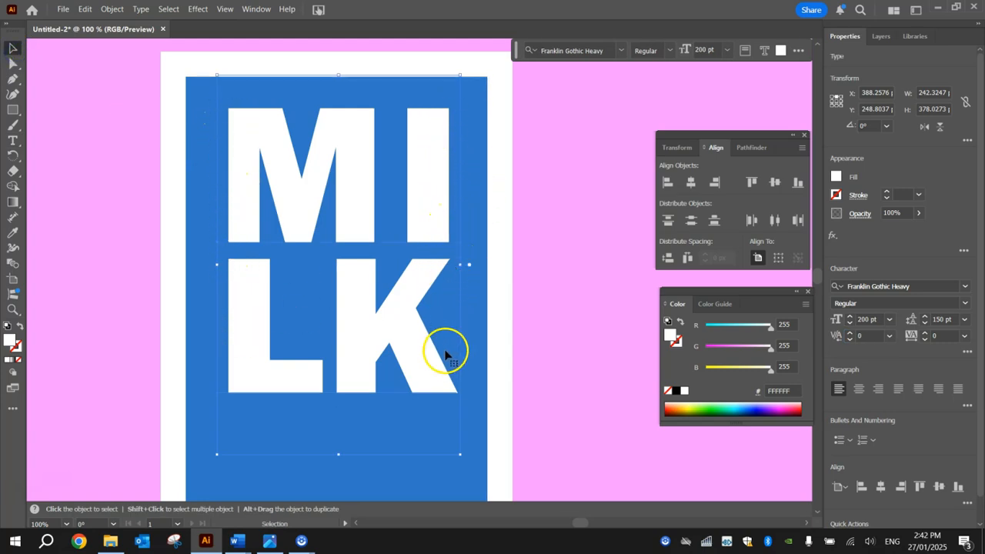
Select the carton front artwork and centre its pieces horizontally on one another.
left_click(513, 150)
scroll(477, 231, "down", 3)
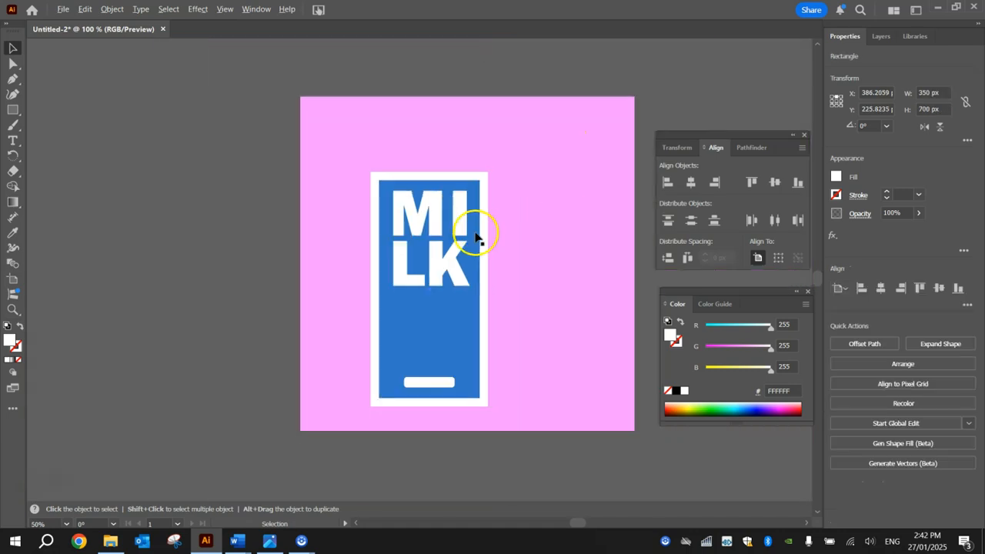
scroll(476, 185, "up", 1)
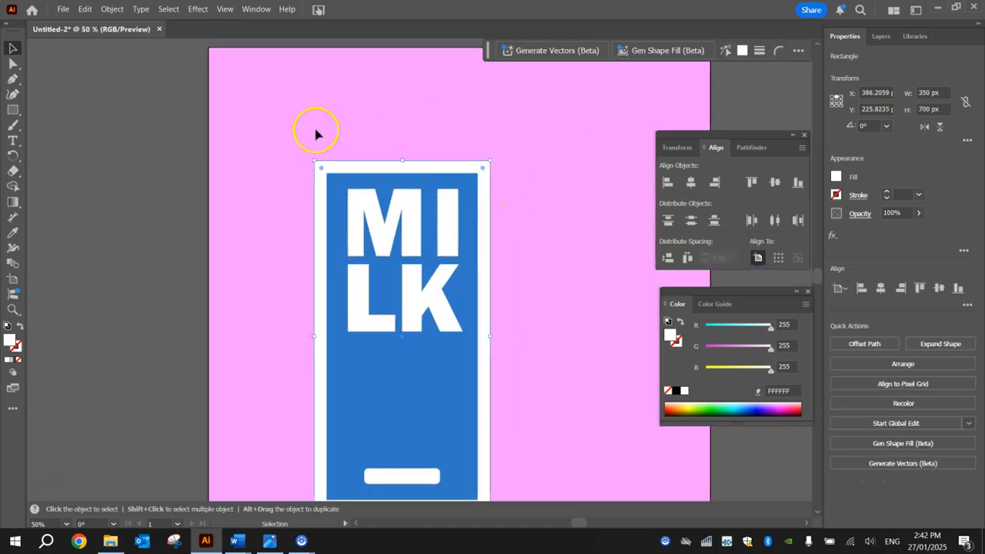
left_click_drag(297, 92, 516, 421)
left_click_drag(544, 485, 546, 508)
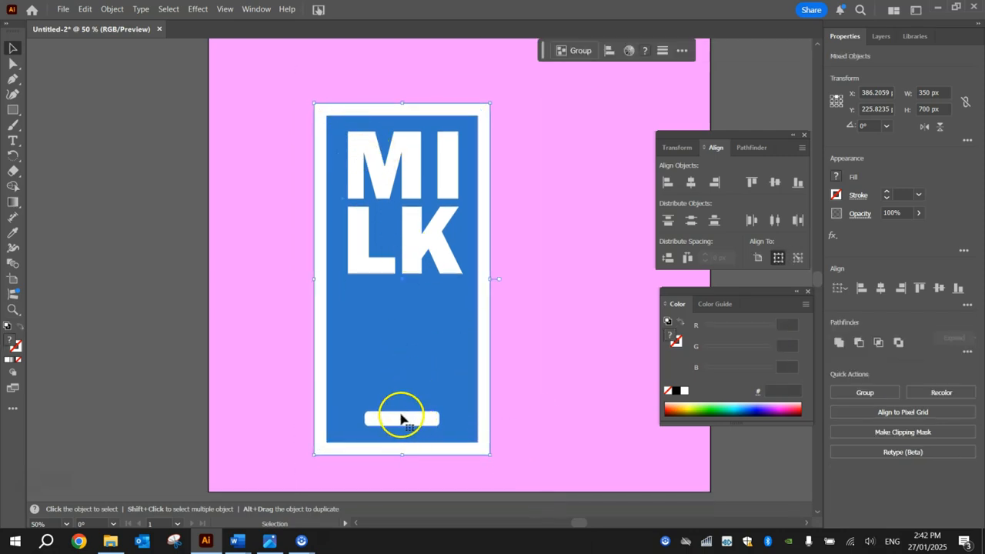
left_click(881, 291)
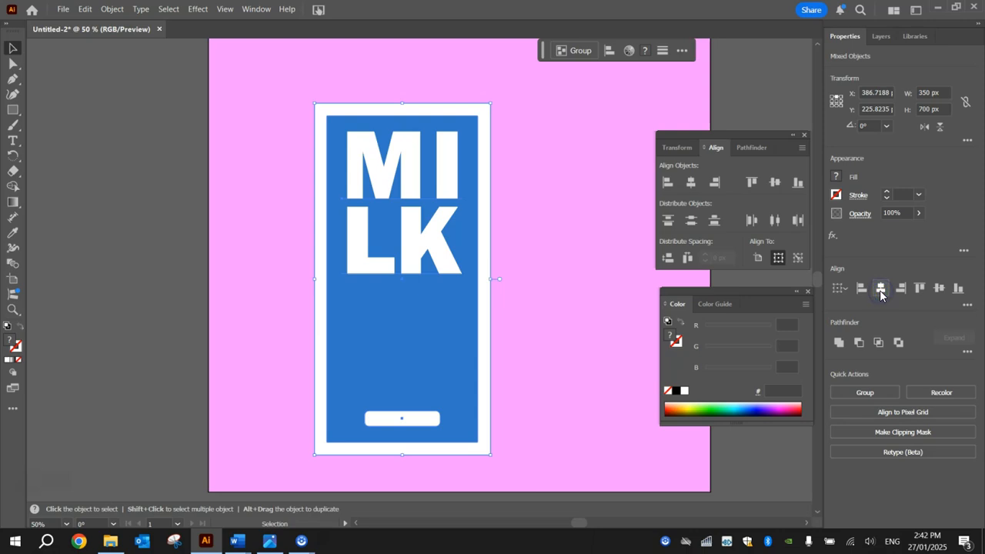
left_click(550, 163)
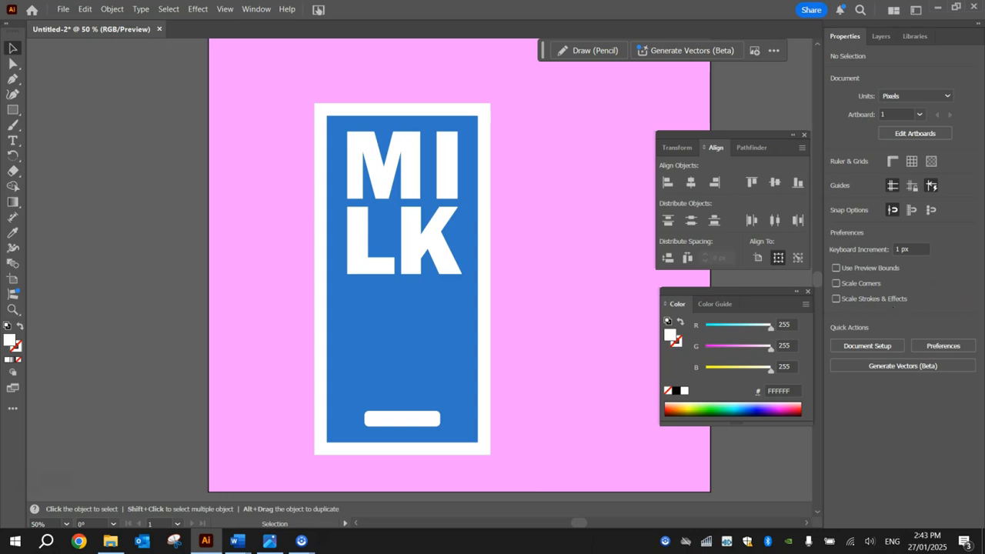
Draw a light grey #e6e6e6 side panel, about 191 × 700 px, against the front's right edge.
left_click(12, 111)
key("space")
left_click_drag(581, 287, 406, 271)
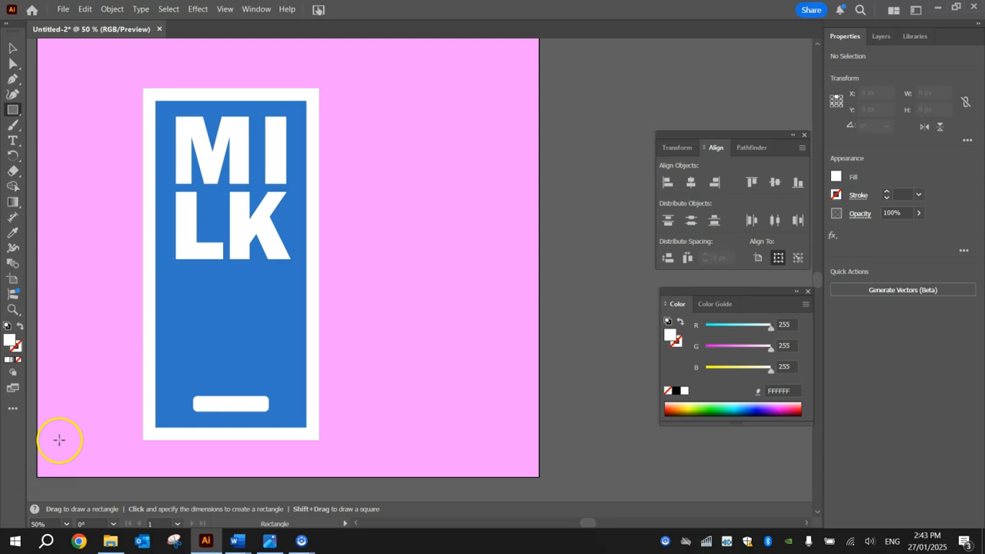
double_click(10, 339)
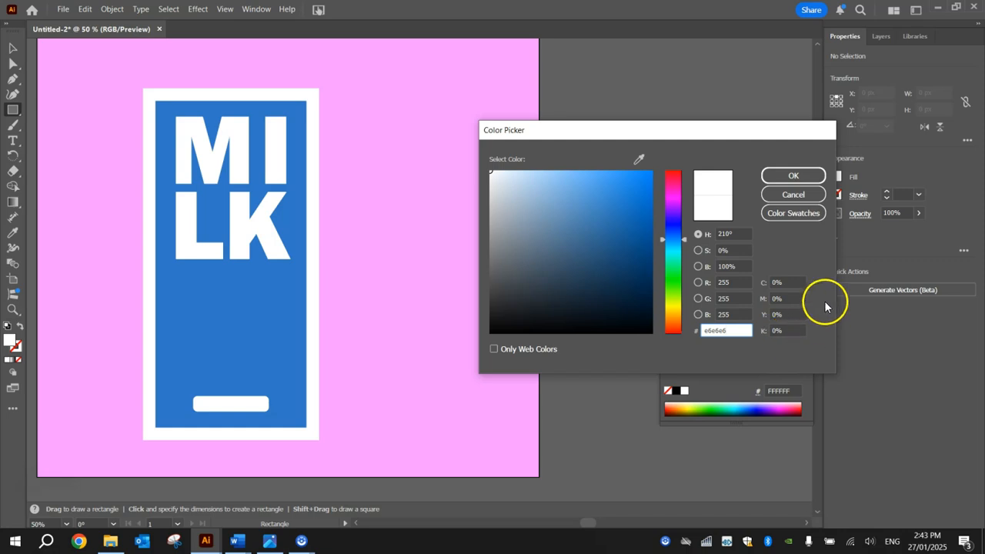
left_click(787, 175)
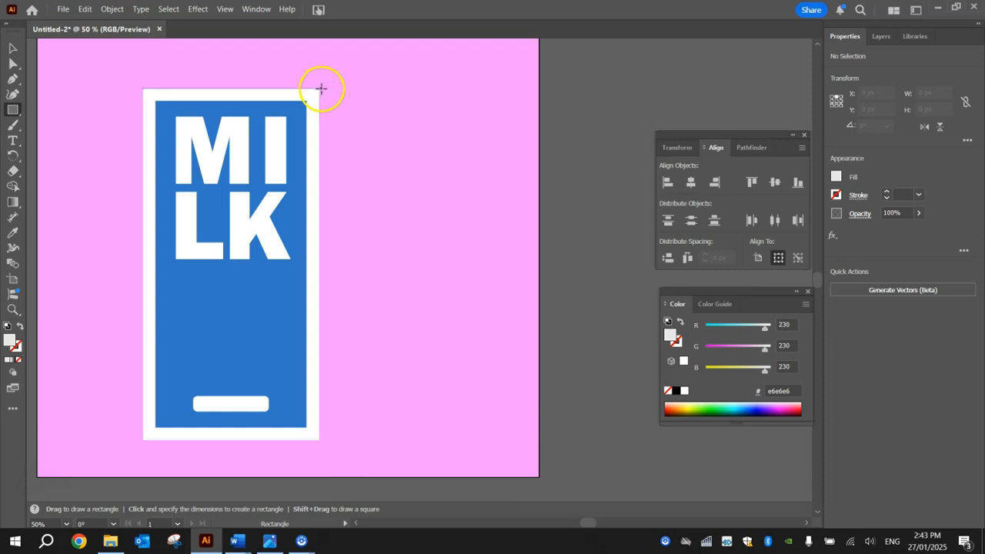
mouse_move(320, 88)
left_mouse_down()
mouse_move(408, 178)
mouse_move(441, 442)
left_mouse_up()
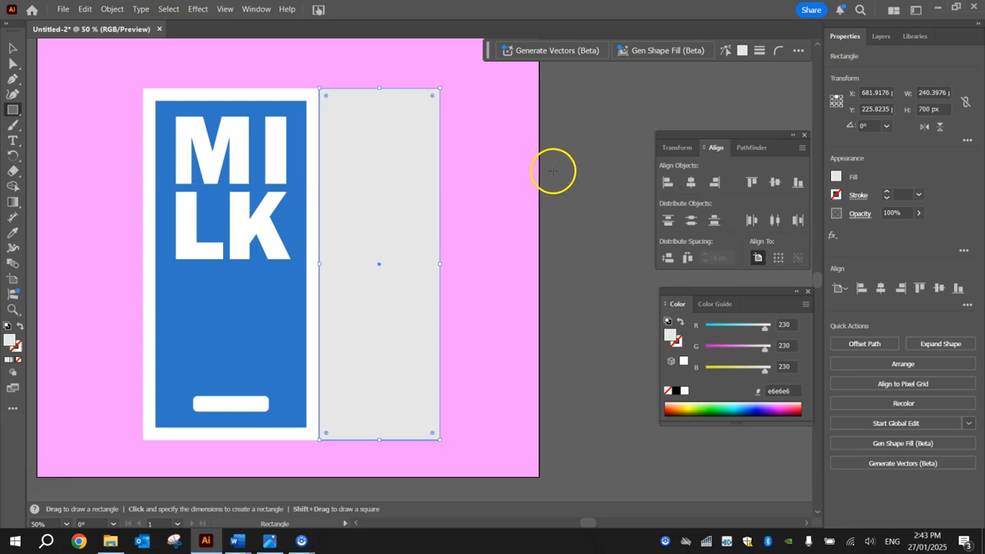
Narrow the grey side panel and raise its bottom-right anchor so the bottom edge slopes.
key("v")
left_click_drag(442, 264, 414, 264)
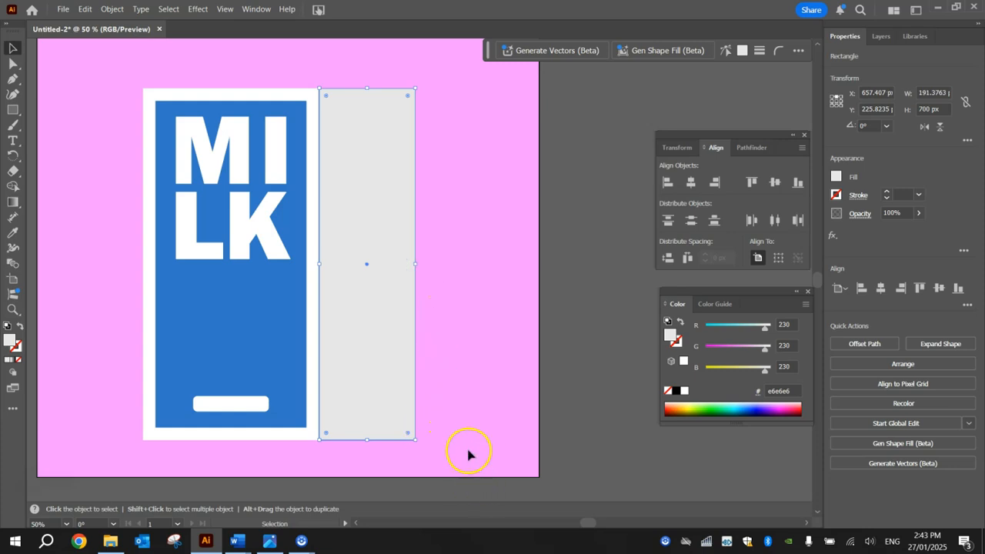
left_click_drag(14, 65, 47, 65)
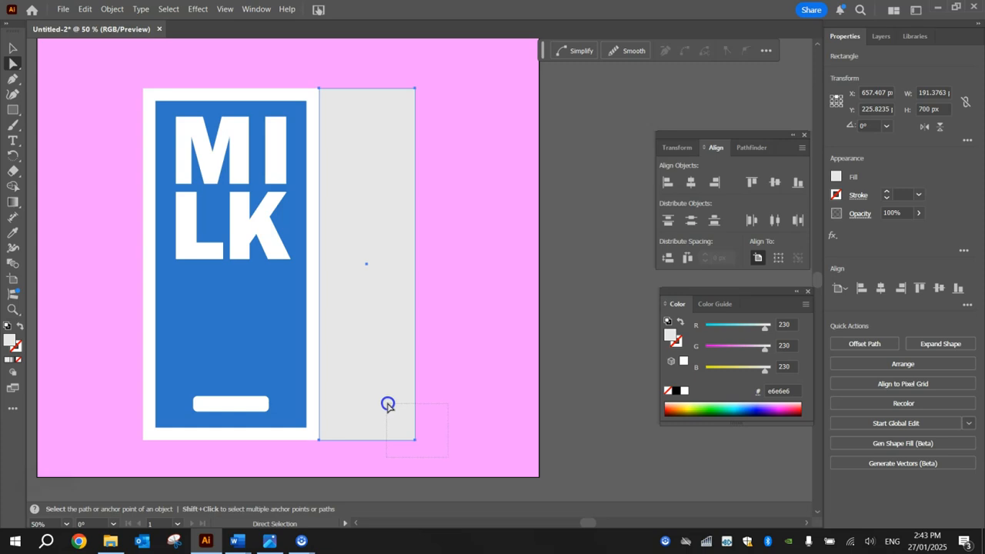
left_click_drag(388, 405, 388, 405)
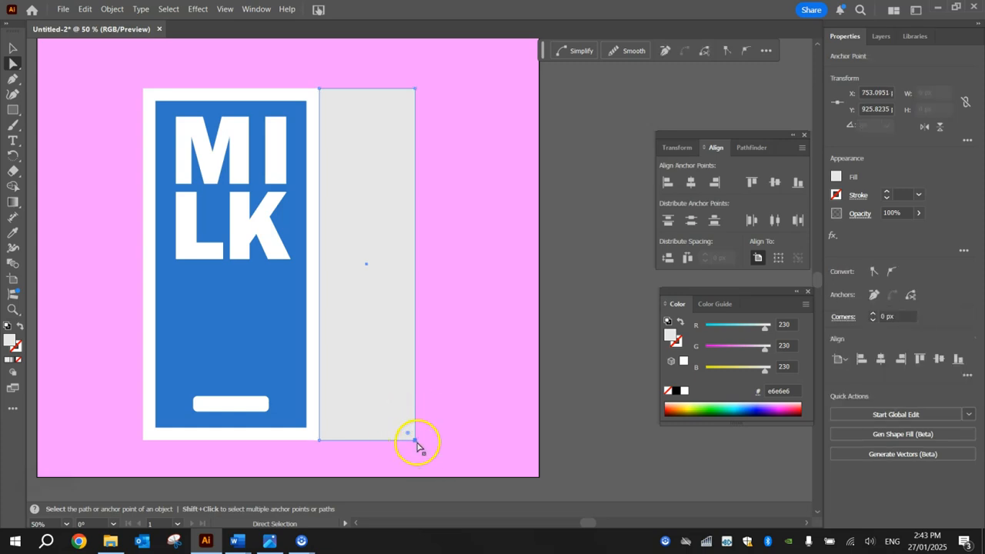
scroll(416, 445, "up", 3)
left_click_drag(413, 439, 408, 412)
scroll(408, 412, "down", 3)
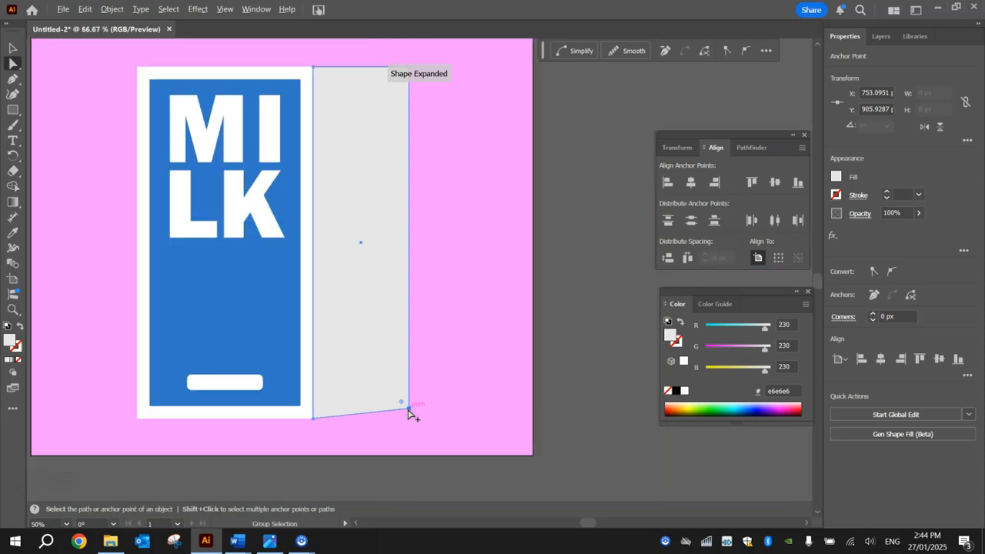
left_click(463, 313)
Narrow the grey side panel further to about 117.5 px wide.
key("space")
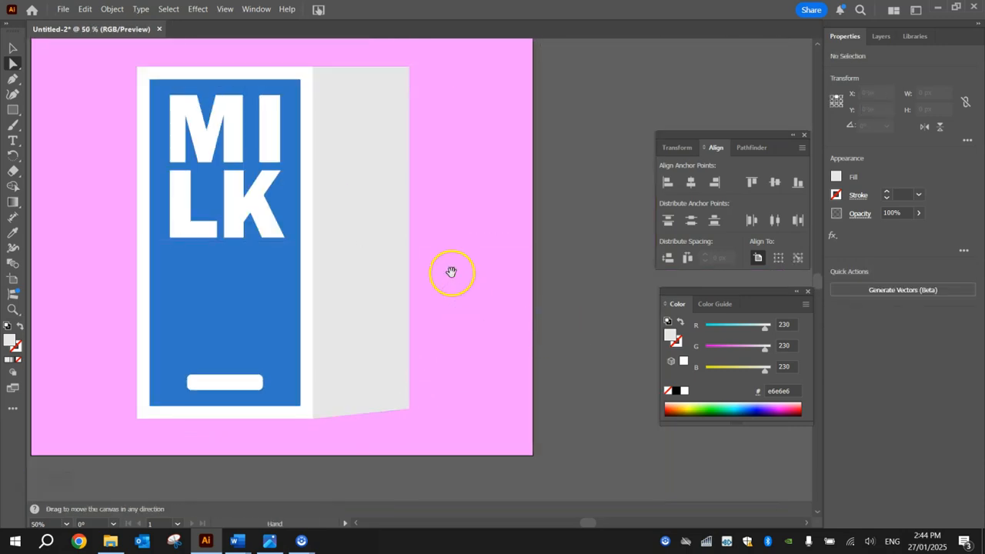
left_click_drag(451, 272, 479, 317)
left_click(13, 47)
left_click(371, 207)
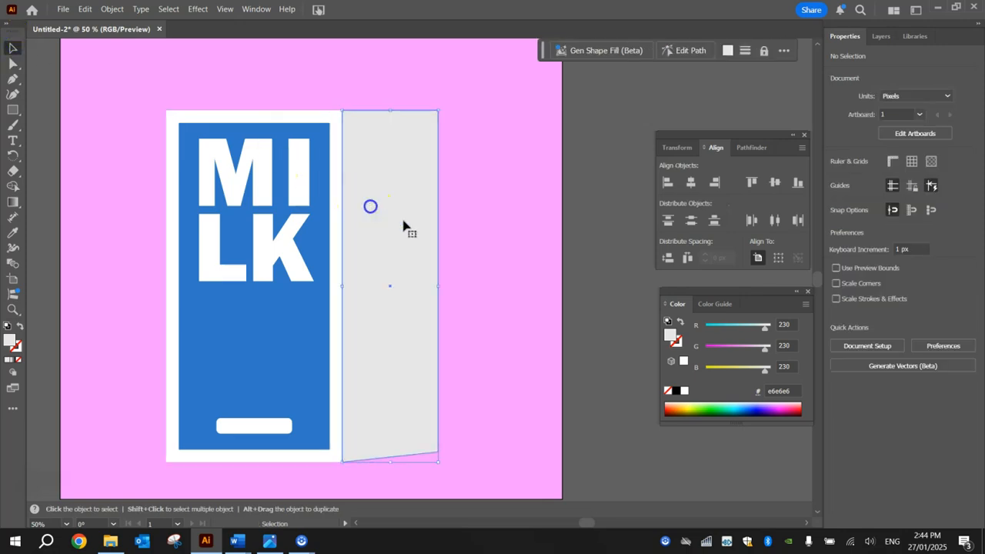
left_click_drag(440, 290, 400, 289)
left_click(446, 268)
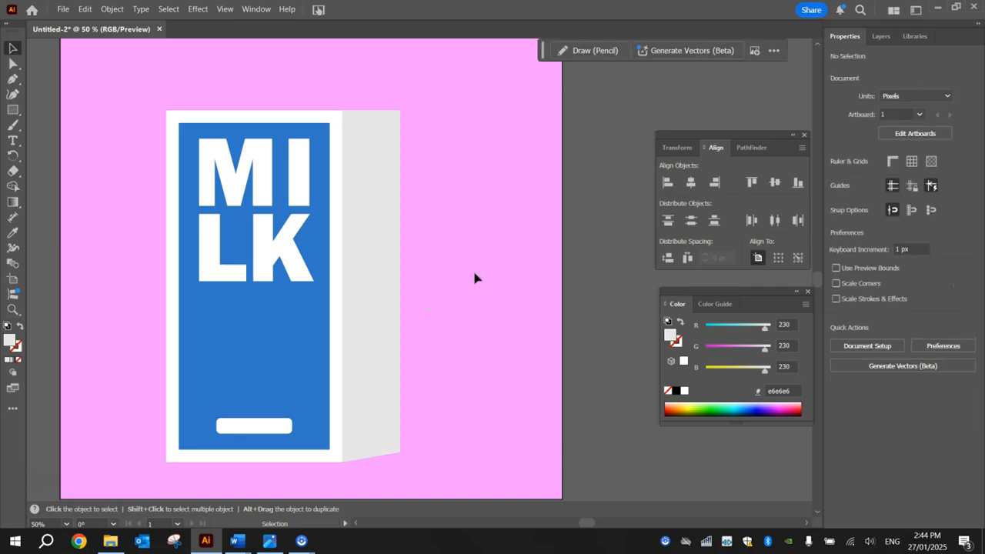
Move the whole 465 × 700 px carton about 37 px lower, to Y ≈ 262.6 px.
left_click(520, 281)
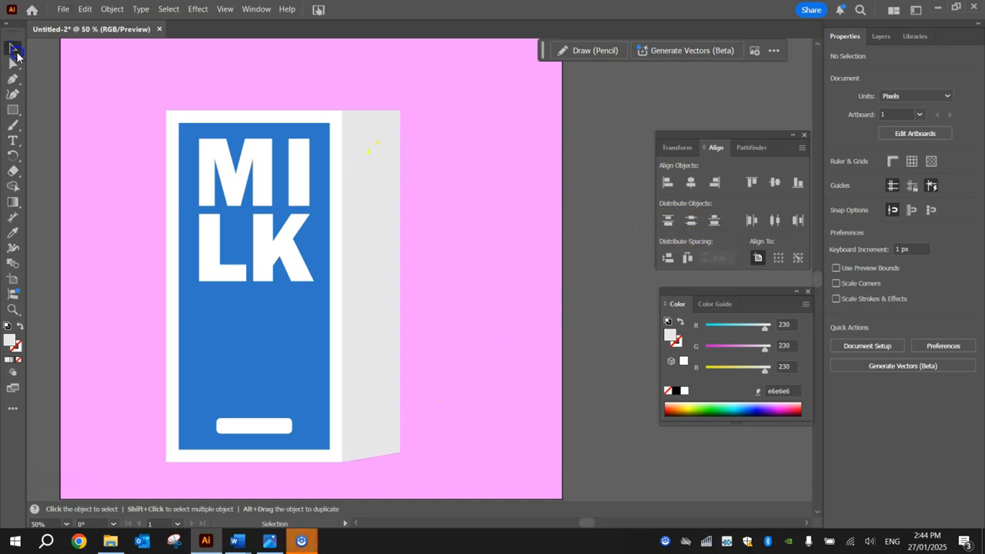
scroll(43, 77, "down", 2)
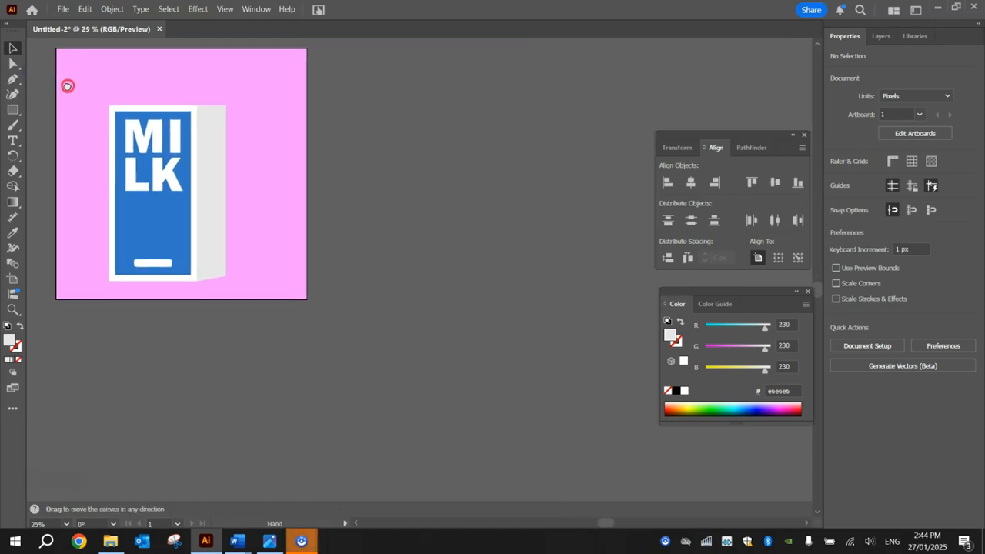
left_click_drag(68, 84, 172, 170)
left_click_drag(327, 365, 339, 378)
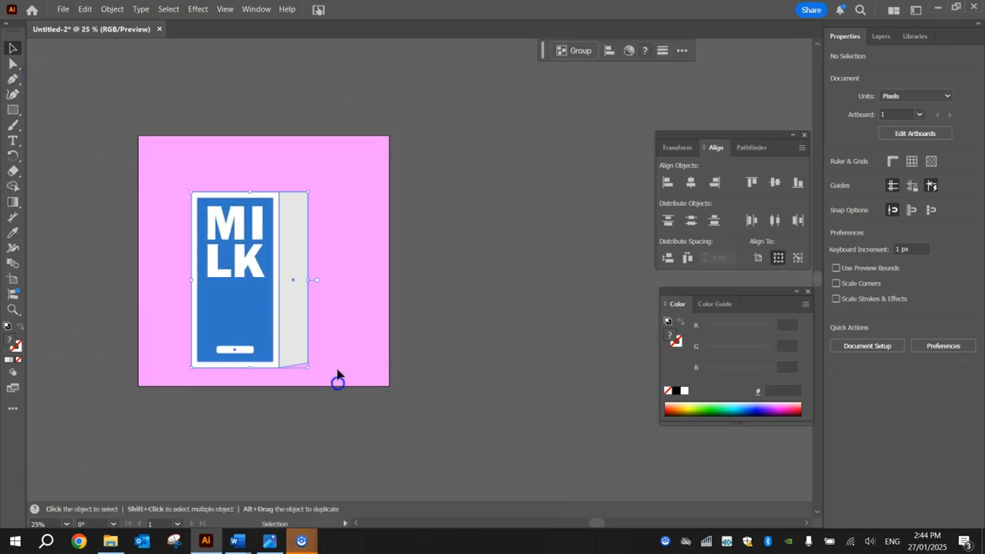
left_click_drag(235, 285, 246, 311)
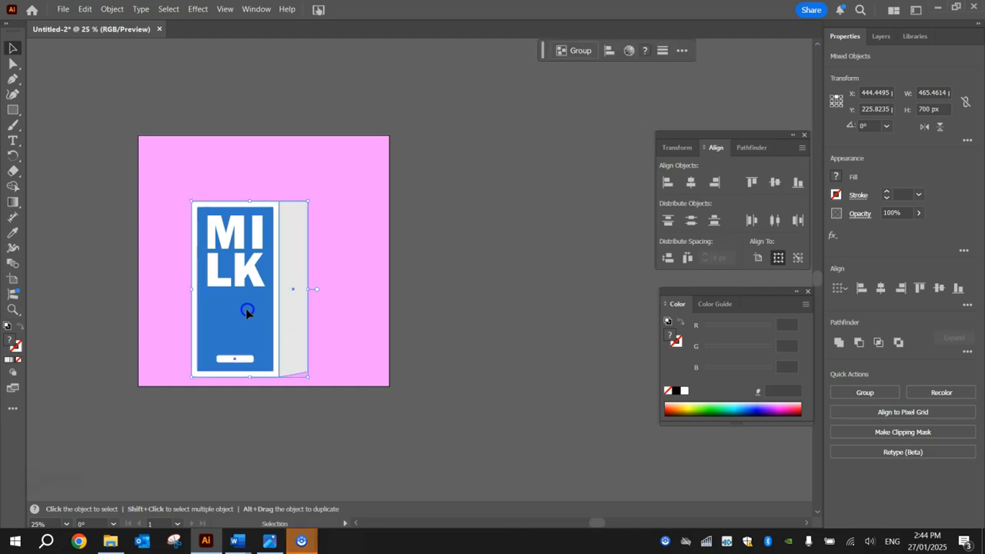
scroll(233, 194, "up", 1)
left_click(13, 107)
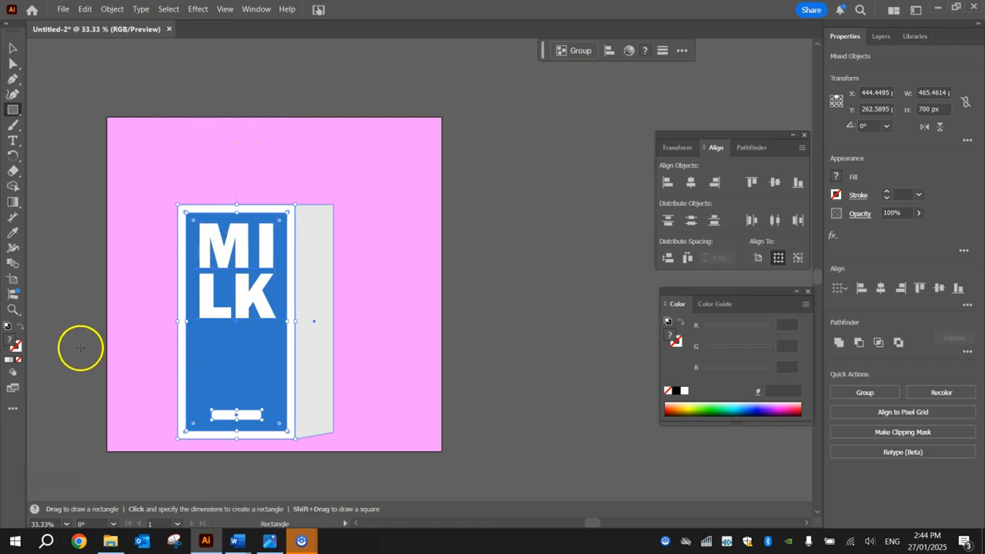
left_click(131, 175, "ctrl")
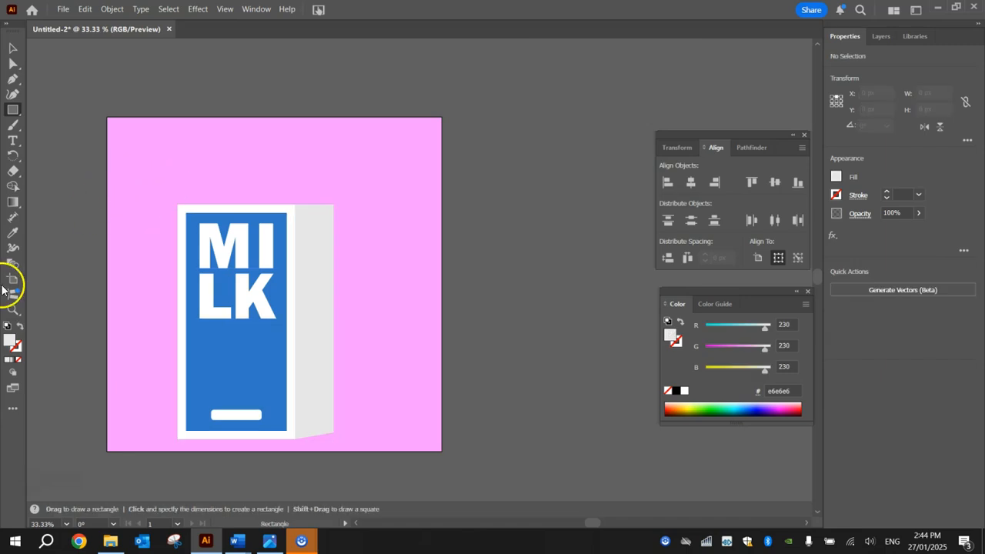
Draw a light blue #79b3e8 rectangle, 350 × about 139 px, on top of the carton front.
double_click(8, 339)
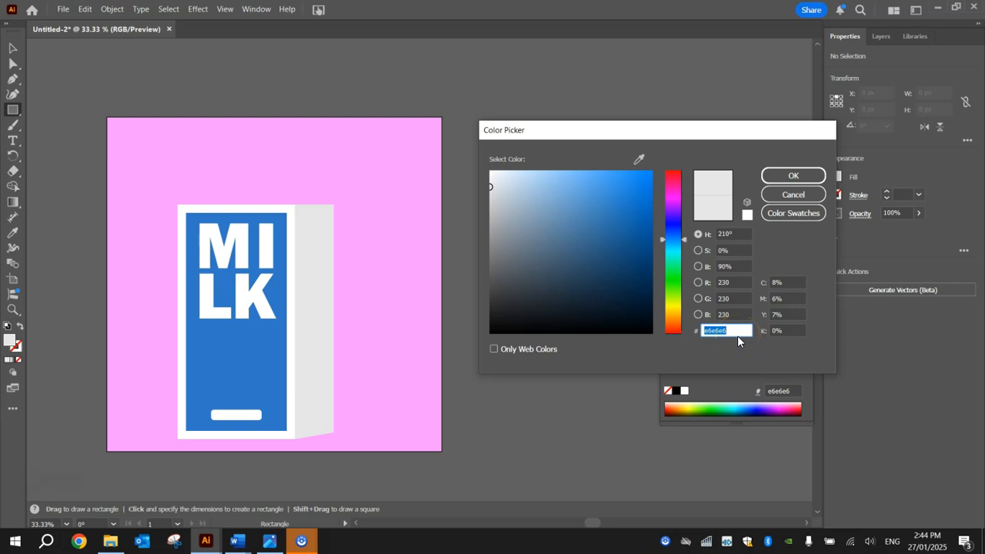
type("79b3e8")
left_click(793, 175)
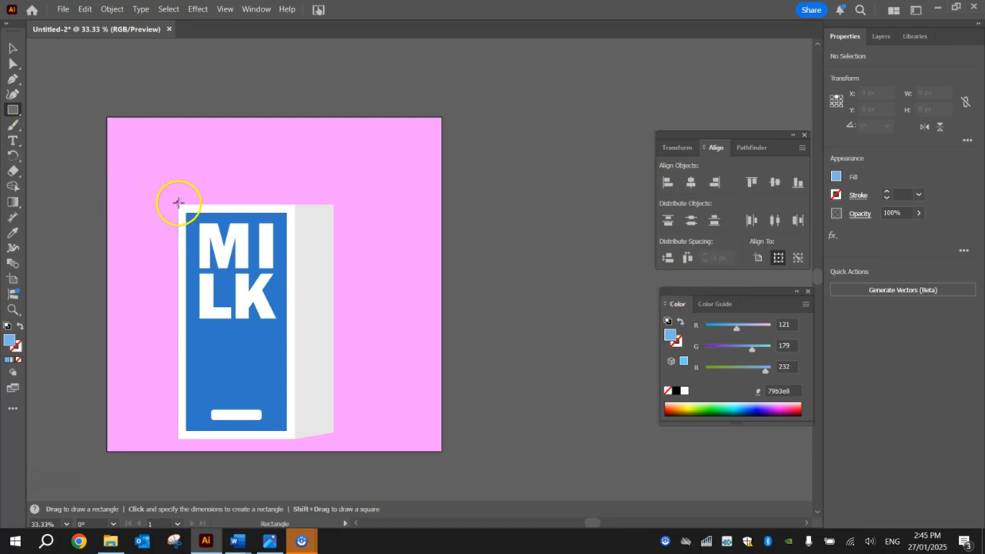
left_click_drag(177, 205, 295, 158)
left_click(12, 47)
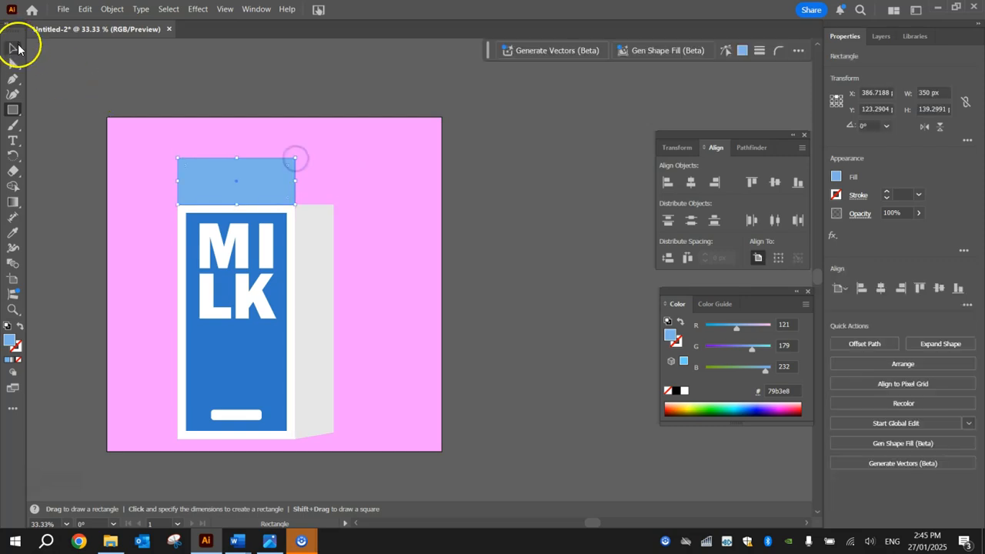
left_click(47, 104)
left_click(114, 271)
scroll(195, 185, "up", 2)
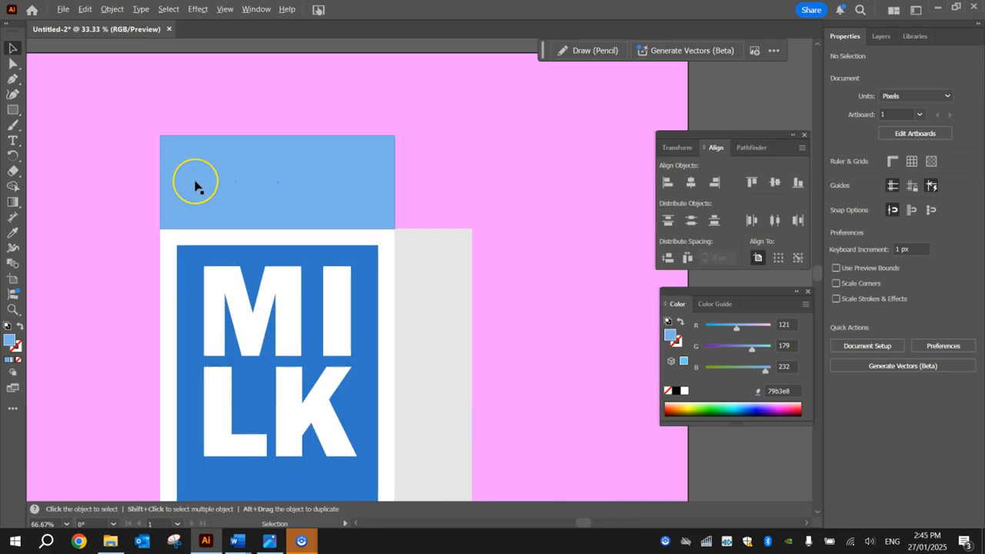
scroll(195, 185, "down", 1)
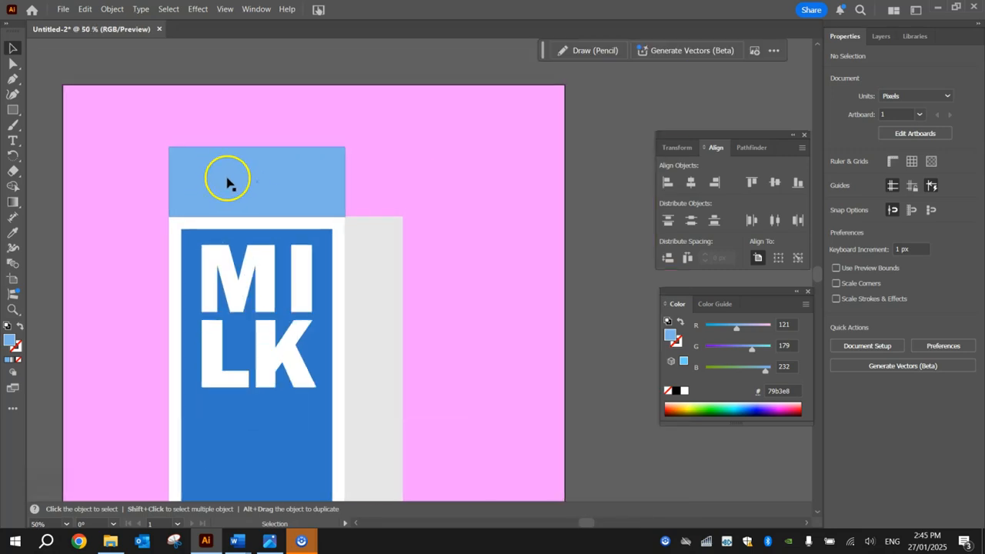
Slant the light blue top by shifting its two top anchors about 58 px right.
left_click(16, 65)
left_click(176, 125)
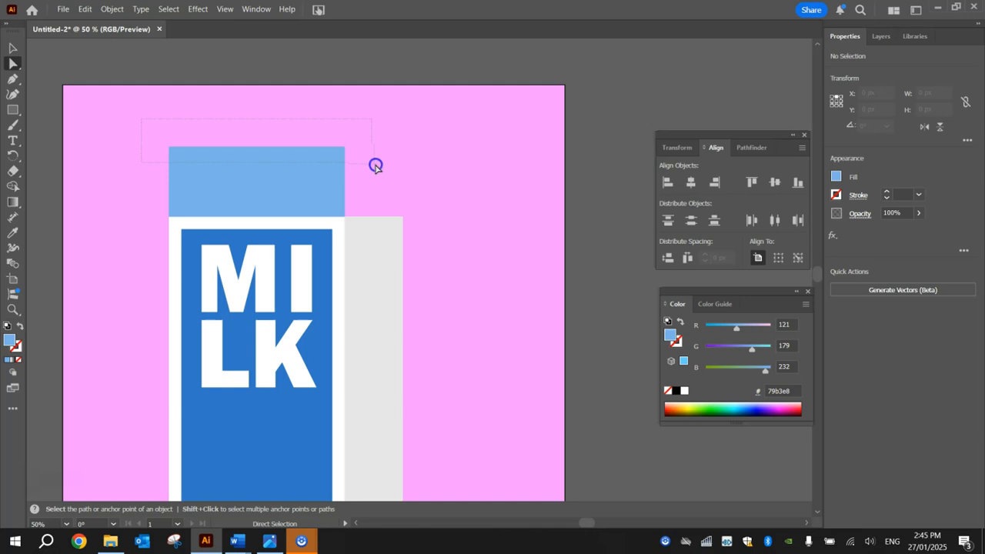
left_click_drag(375, 166, 374, 165)
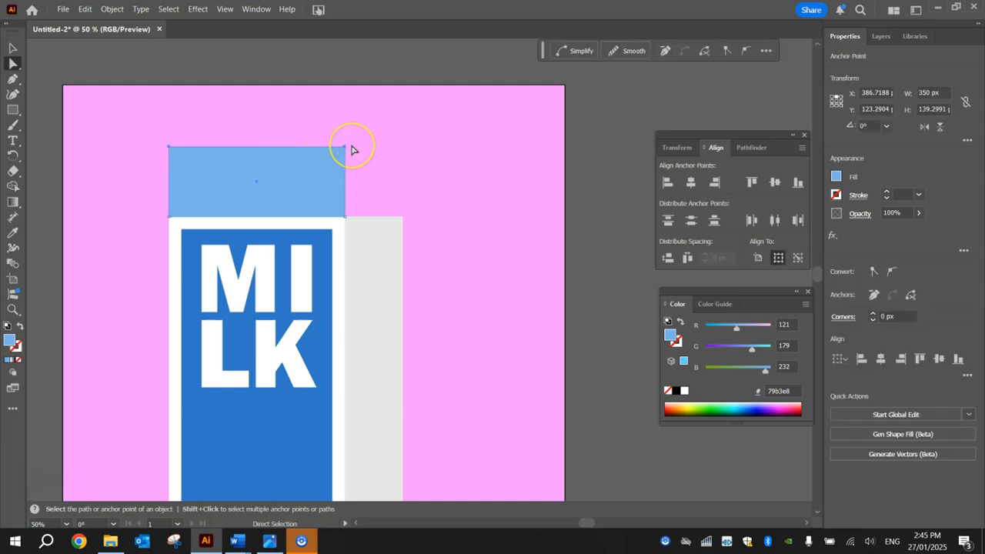
left_click_drag(346, 147, 374, 157)
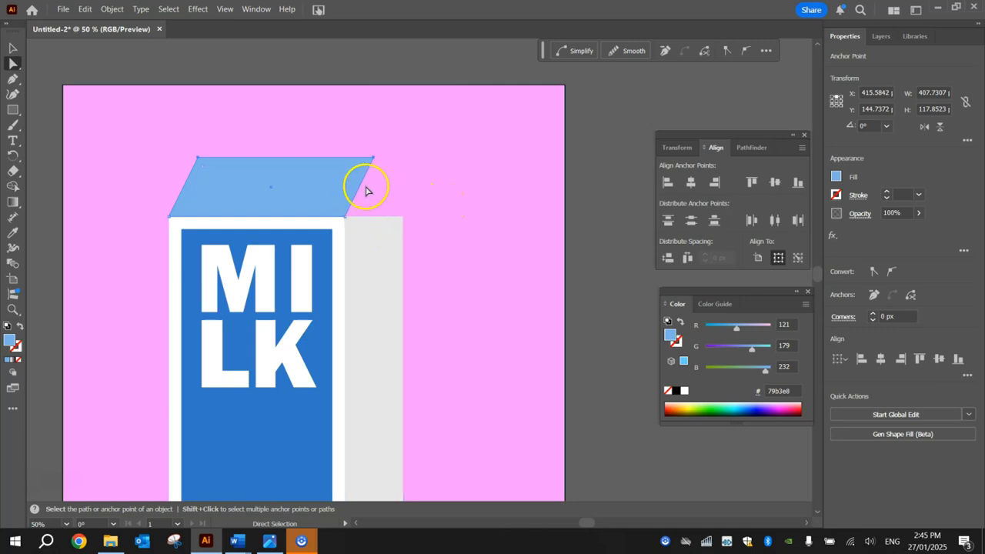
left_click(449, 164)
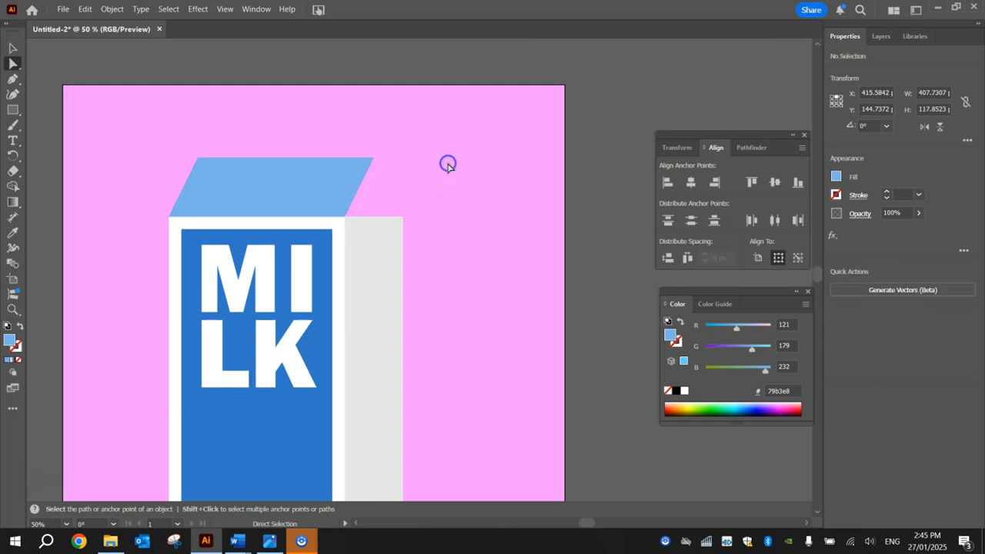
Draw a closed Pen triangle from the blue top's right corner to the grey panel's top-left corner.
left_click(13, 79)
left_click(84, 78)
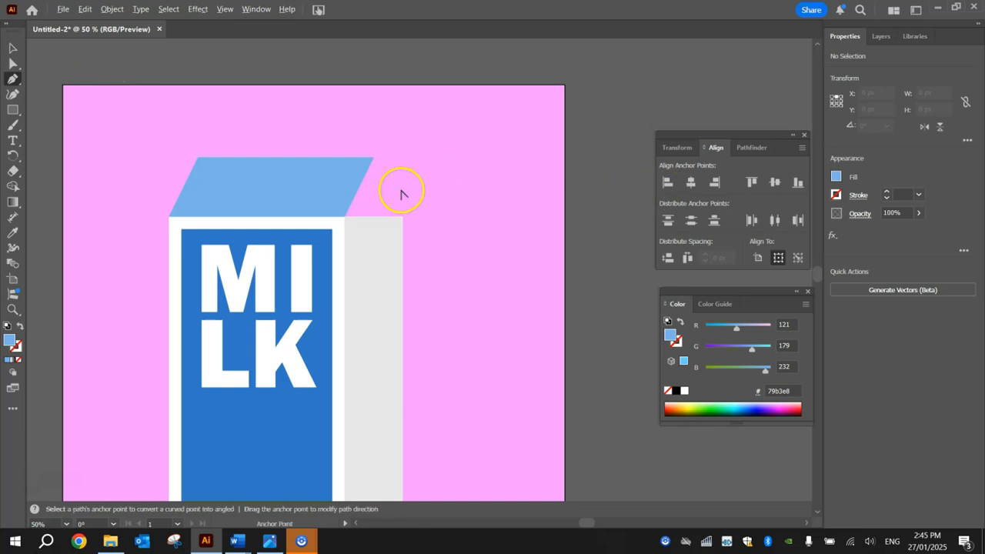
scroll(402, 192, "up", 3, "alt")
left_click(321, 94)
left_click(407, 271)
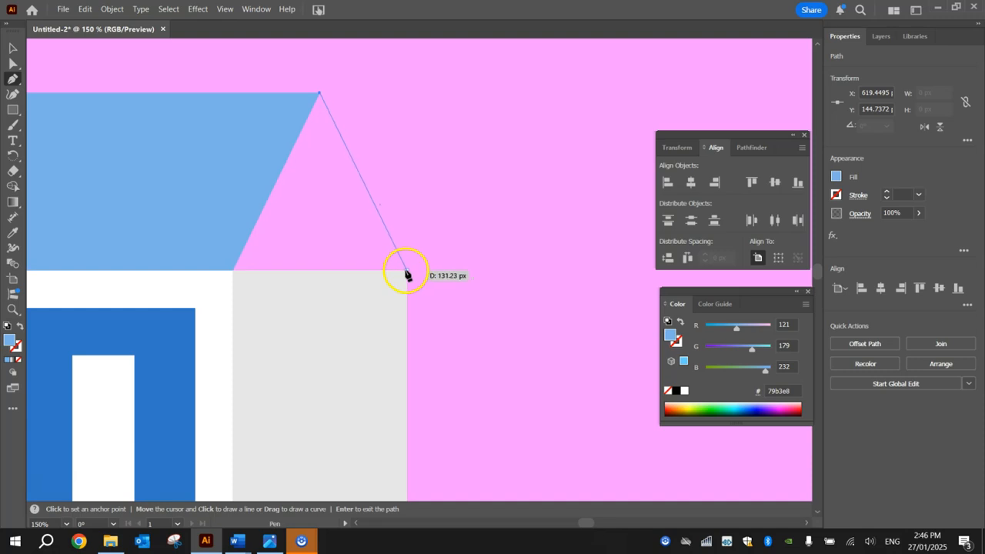
left_click(233, 272)
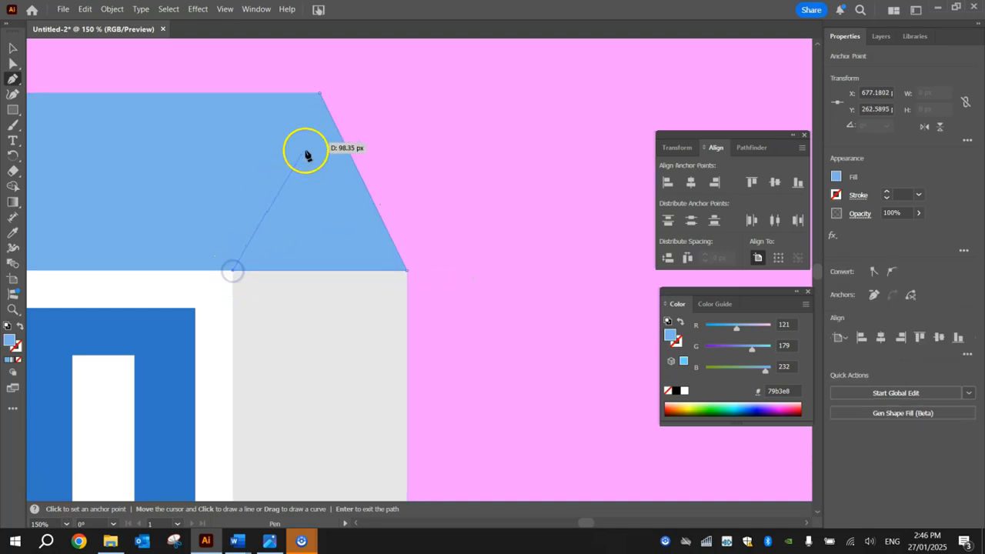
left_click(320, 93)
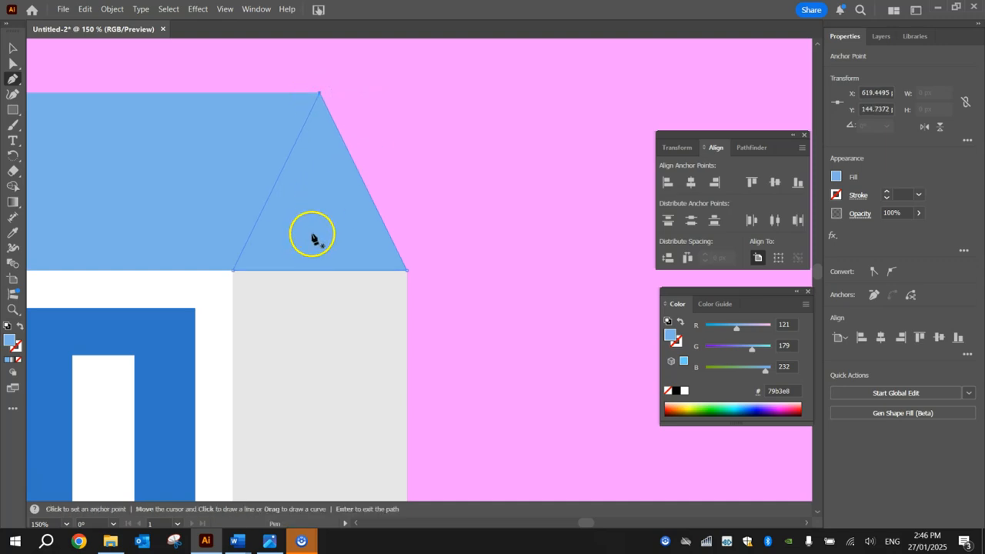
left_click(12, 48)
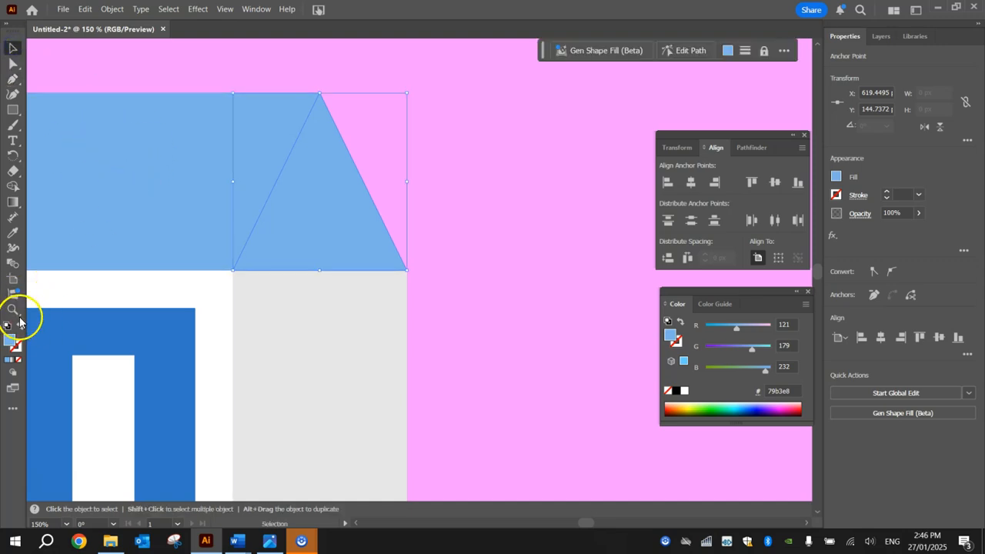
Change the gap triangle's fill from blue to light grey #cccccc and view the whole carton.
double_click(10, 340)
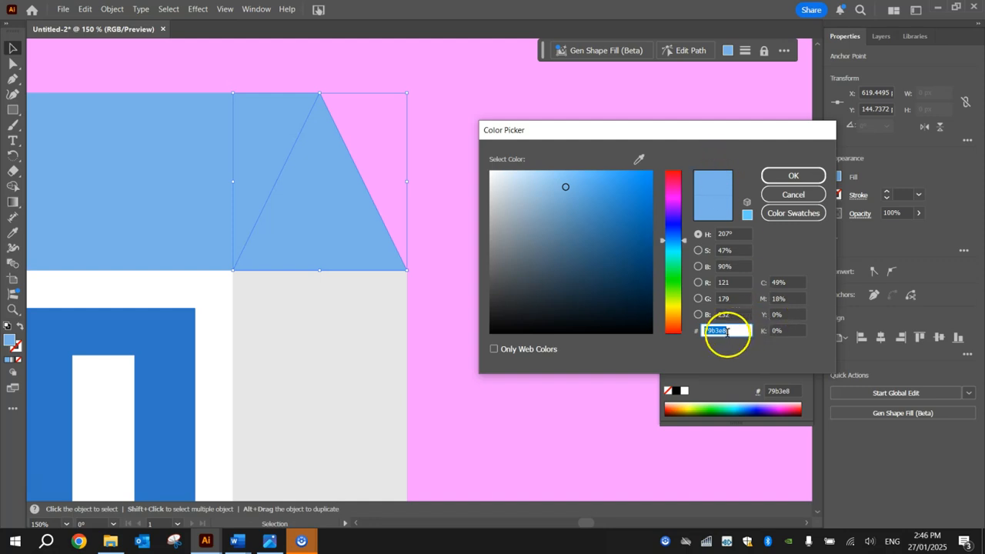
key("BackSpace")
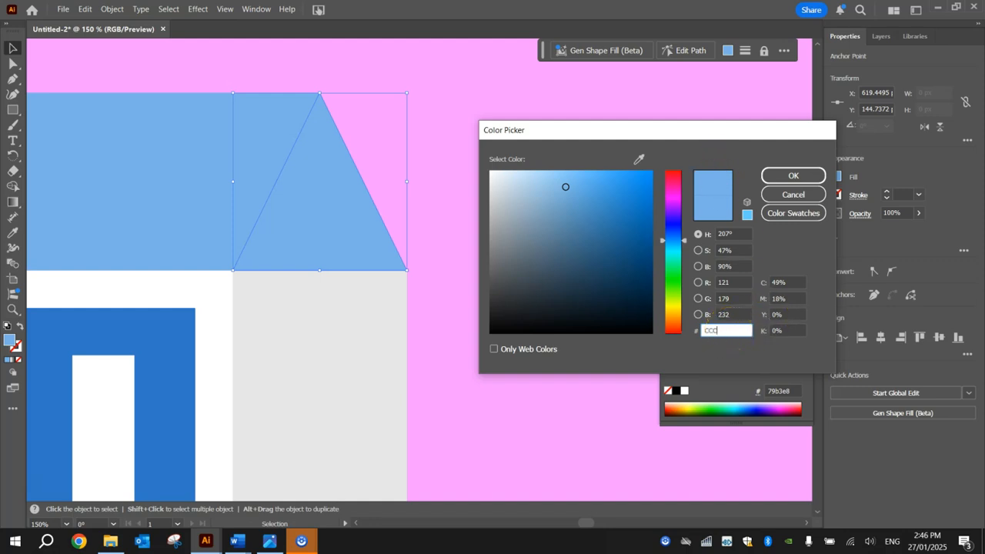
type("cccccc")
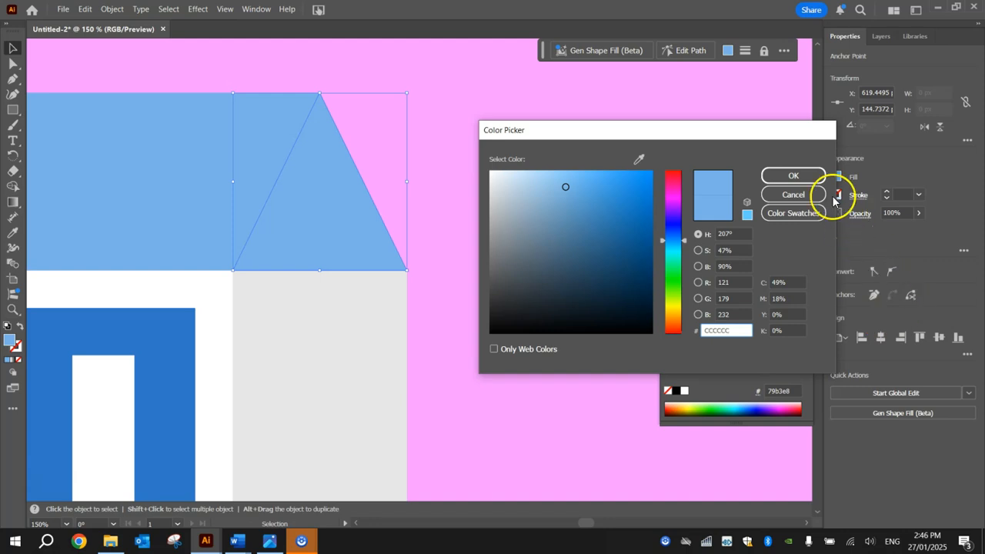
left_click(810, 175)
left_click(510, 295)
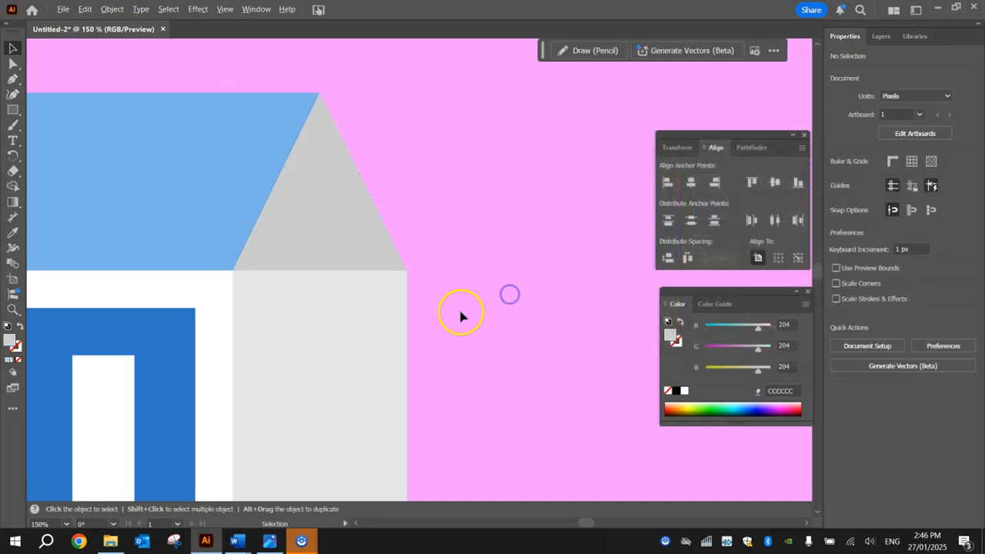
scroll(460, 314, "down", 3)
left_click_drag(474, 365, 474, 227)
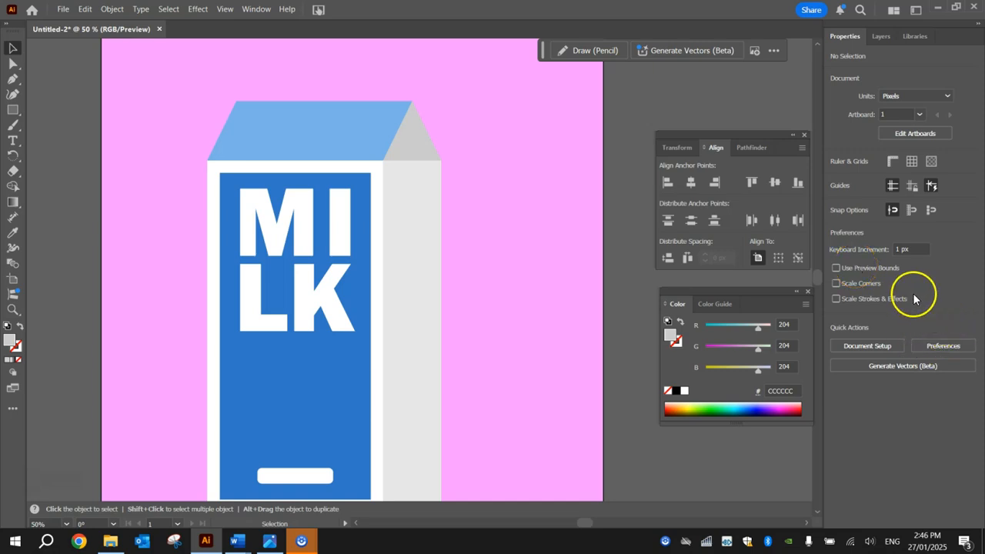
left_click(13, 110)
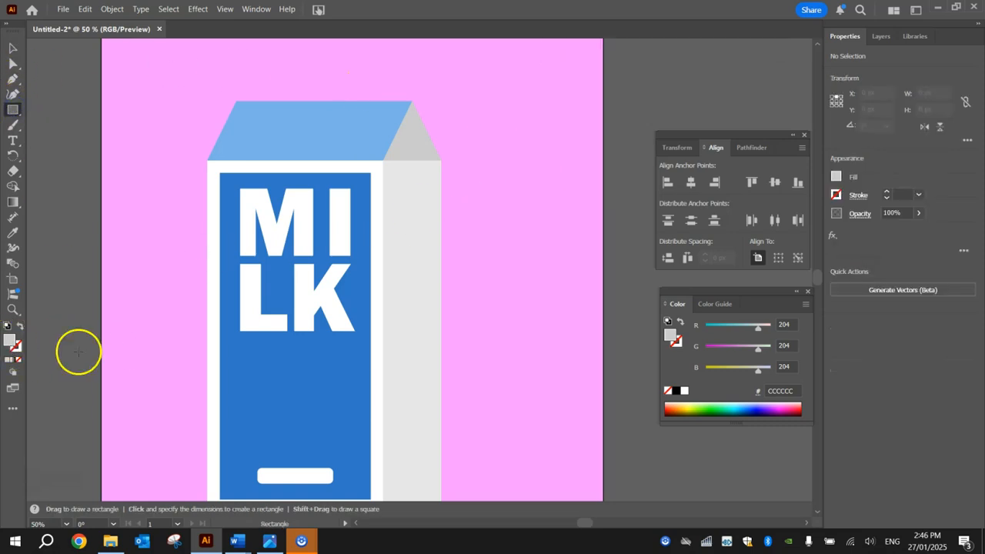
Draw a white 350 × 38 px rectangle along the top edge of the blue roof.
double_click(9, 340)
left_click_drag(545, 200, 481, 132)
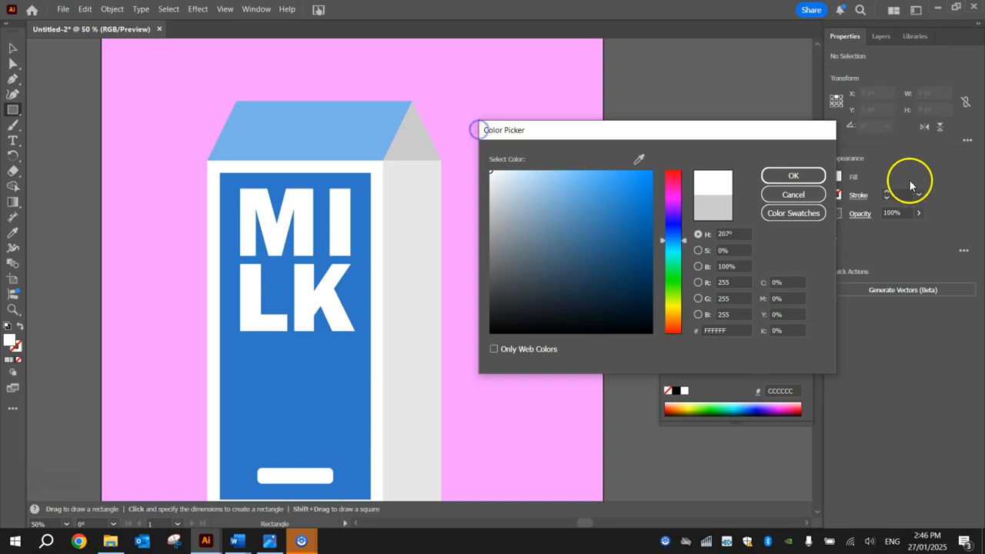
left_click(811, 178)
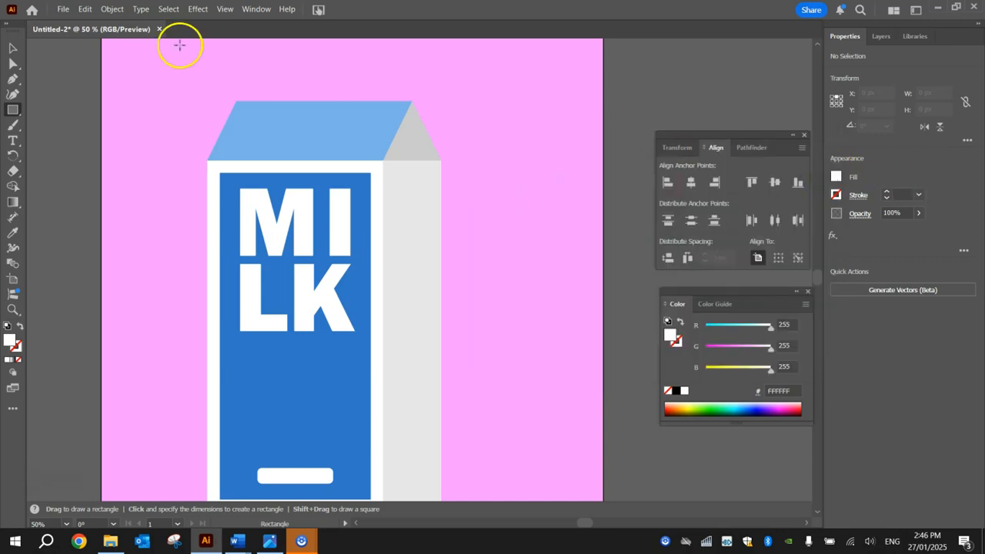
scroll(238, 43, "up", 2)
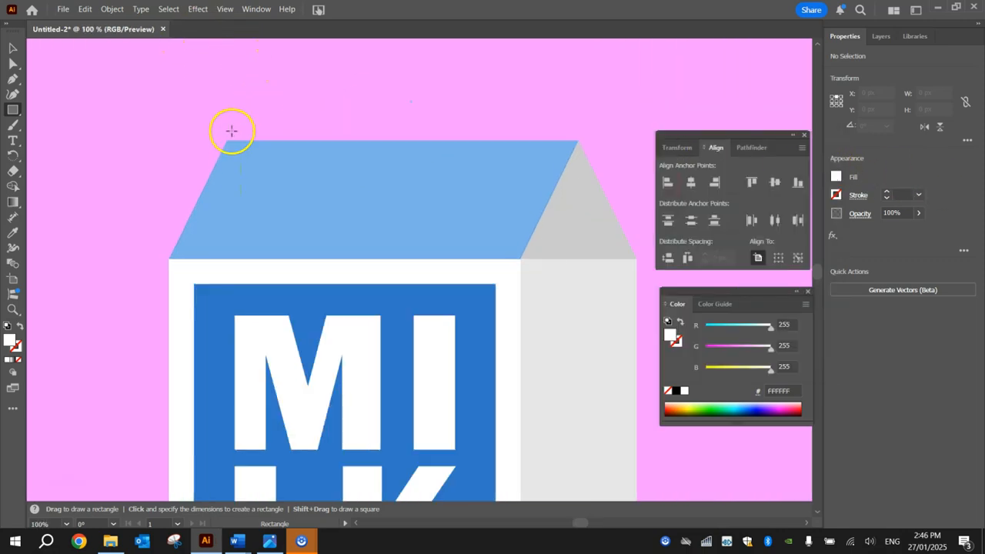
key("space")
left_click_drag(221, 133, 167, 118)
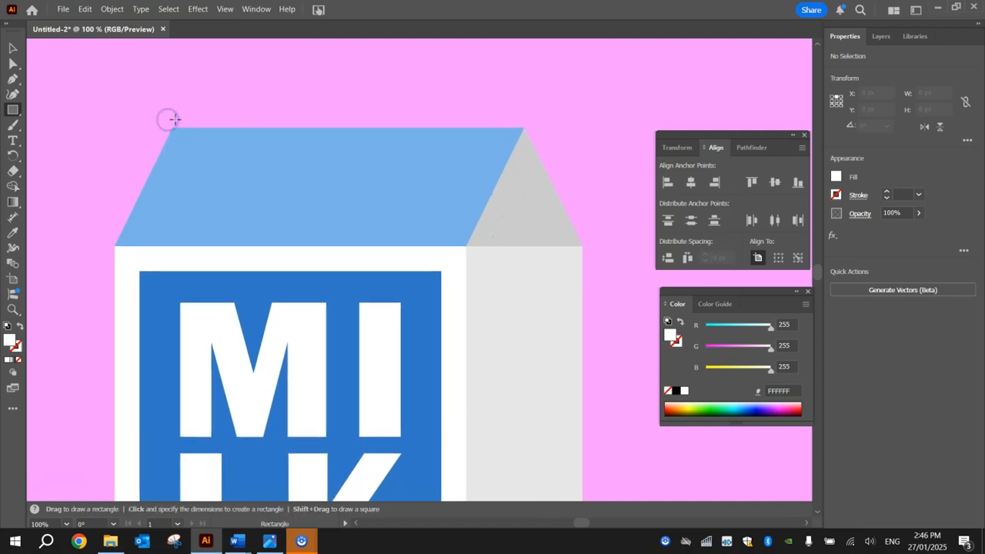
left_click(171, 126)
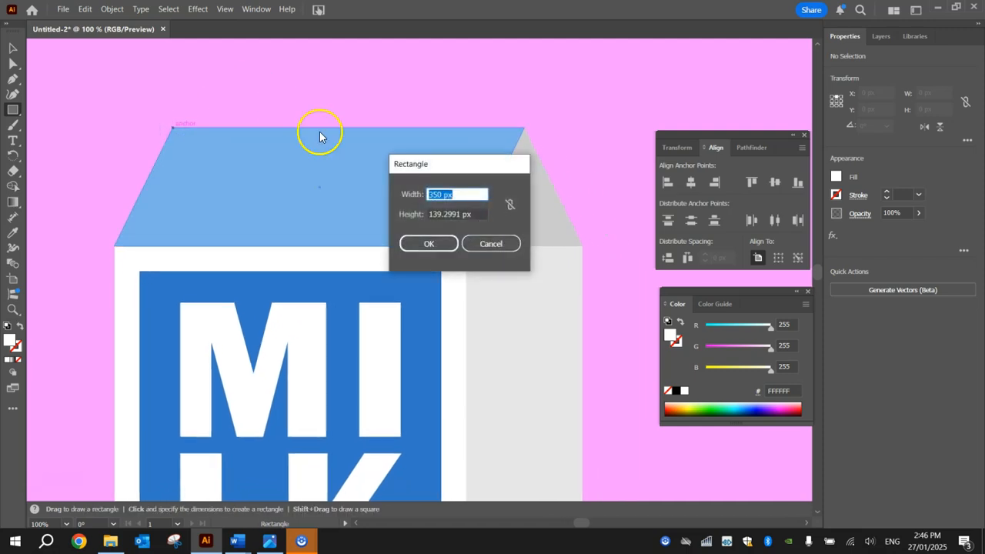
left_click(488, 242)
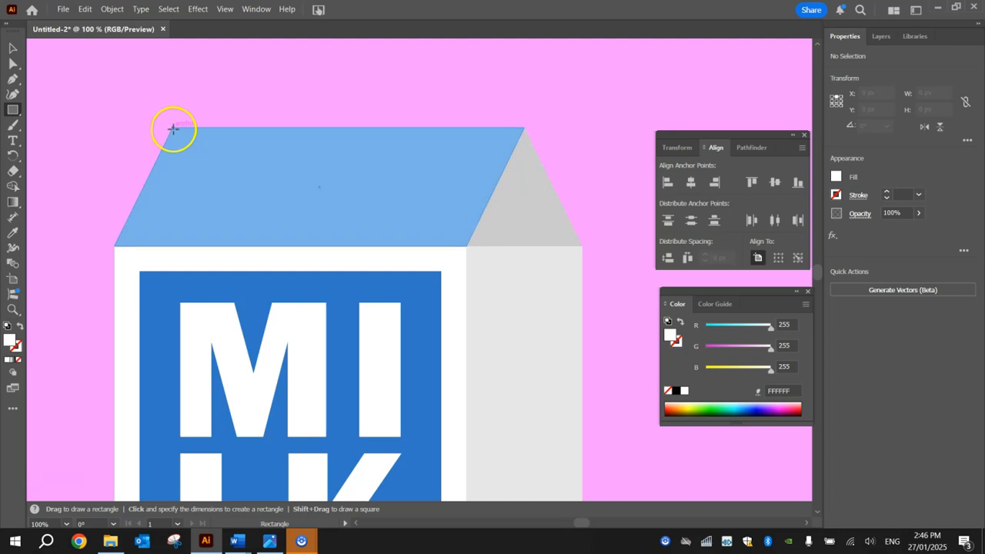
left_click_drag(171, 126, 524, 90)
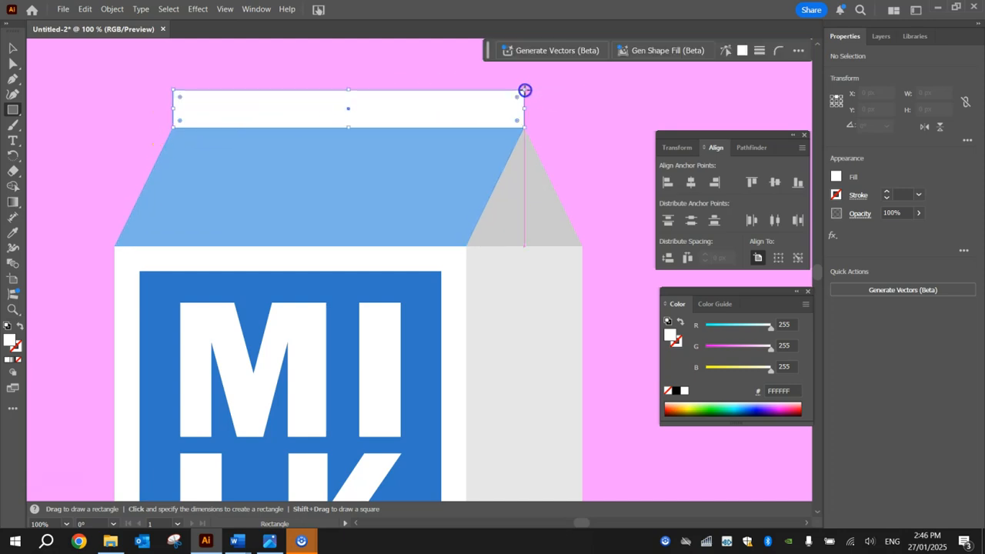
Round the white cap's two top corners.
left_click(15, 66)
left_click_drag(140, 63, 531, 95)
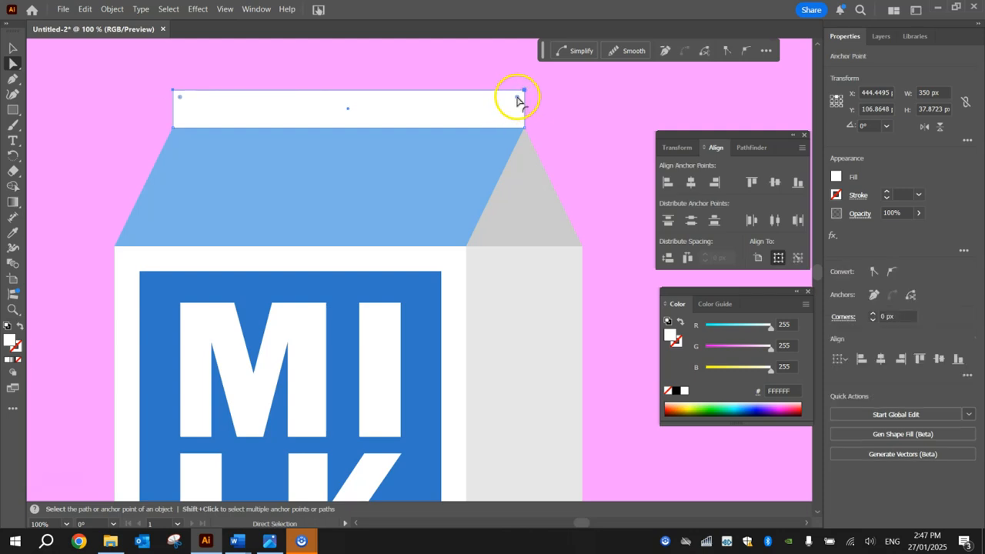
left_click_drag(516, 98, 518, 98)
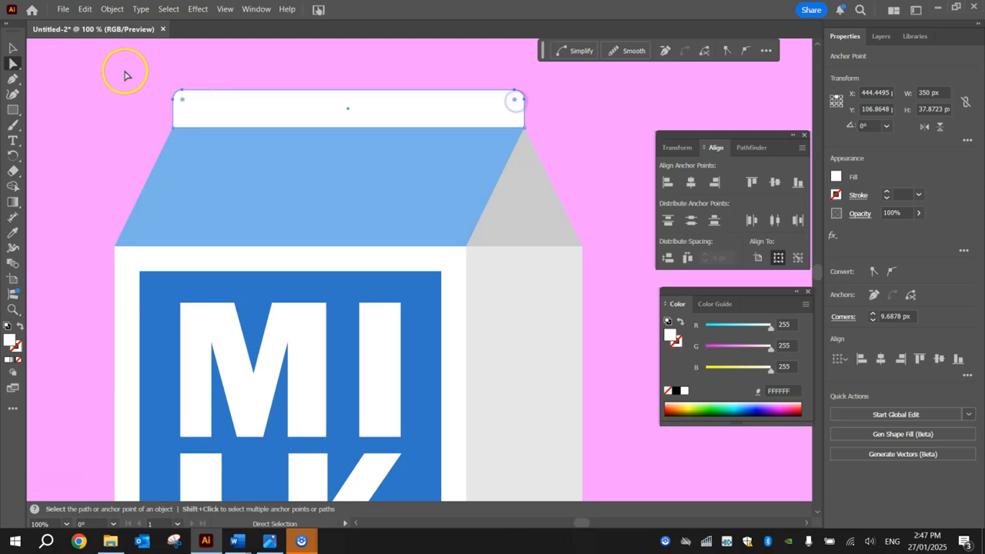
left_click(12, 48)
left_click(69, 68)
Group all carton parts and move the group about 52 px right and 25 px up.
scroll(50, 170, "down", 4)
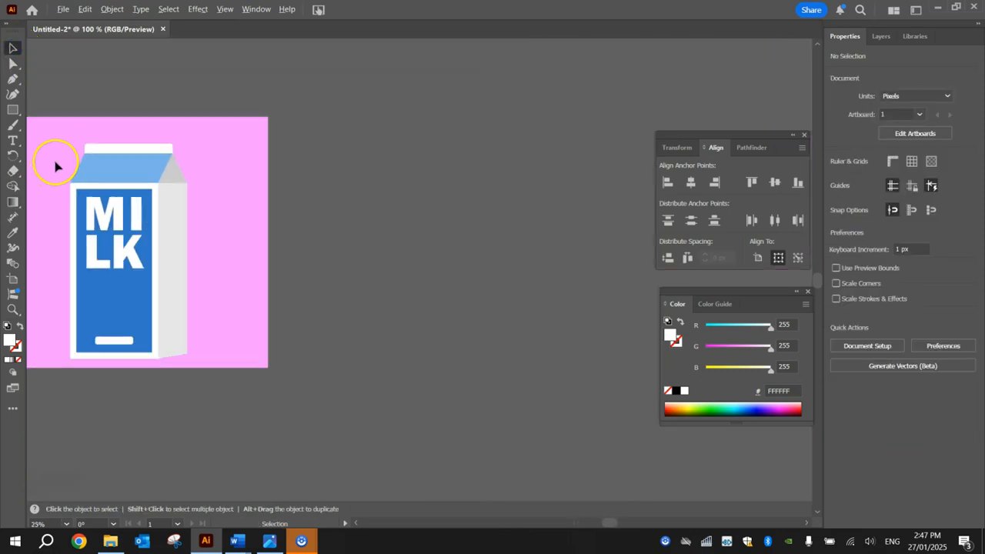
left_click_drag(269, 183, 369, 166)
scroll(199, 201, "up", 1)
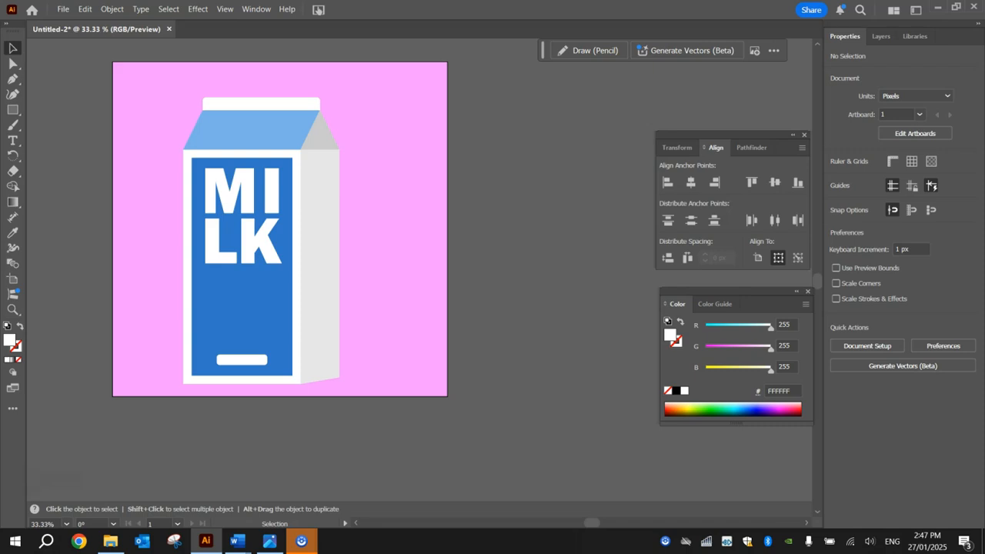
scroll(159, 87, "up", 3)
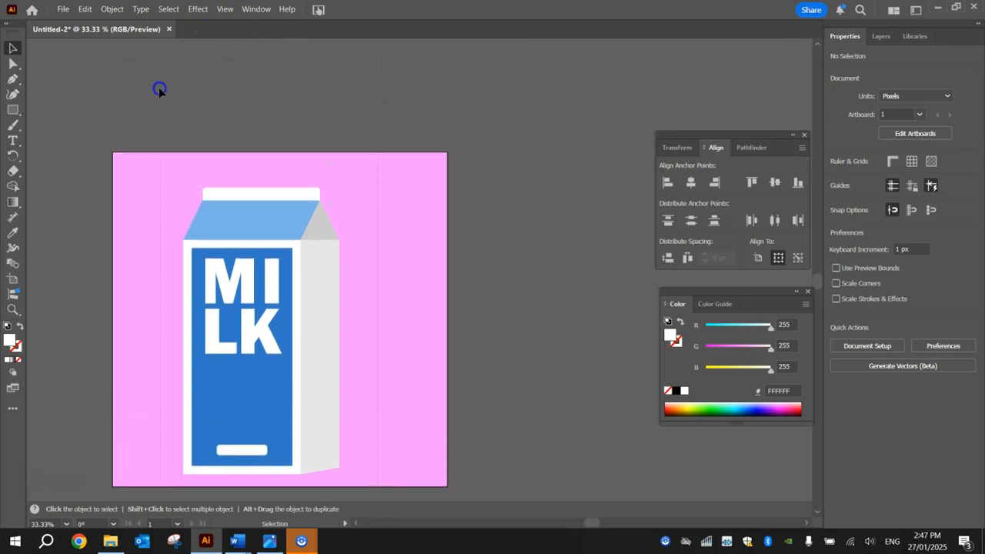
key("ctrl+a")
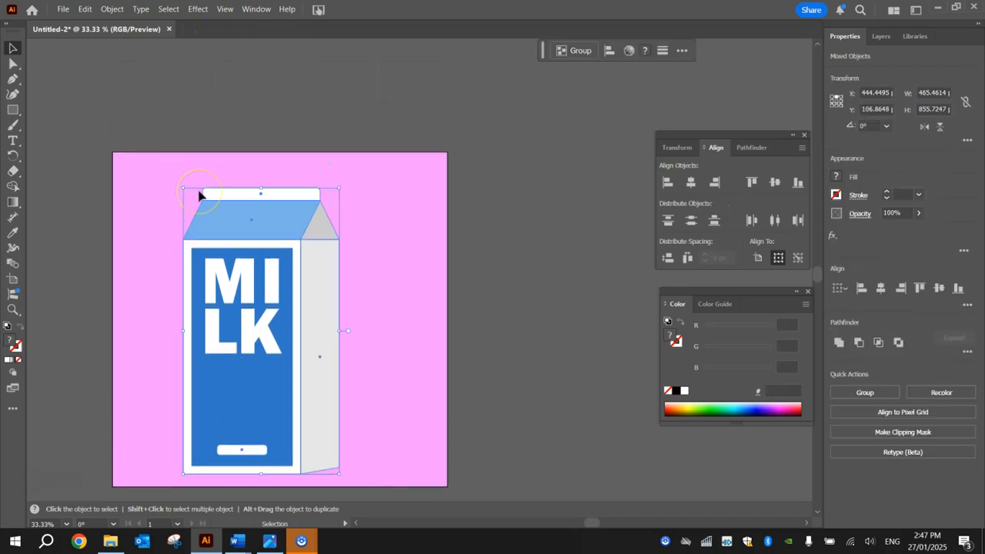
key("ctrl+g")
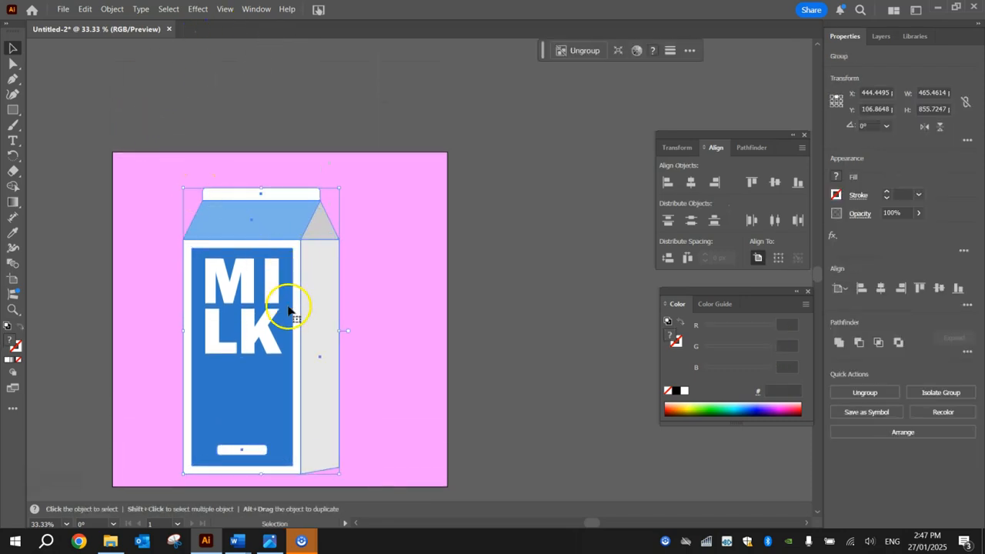
left_click_drag(288, 327, 309, 317)
left_click(508, 287)
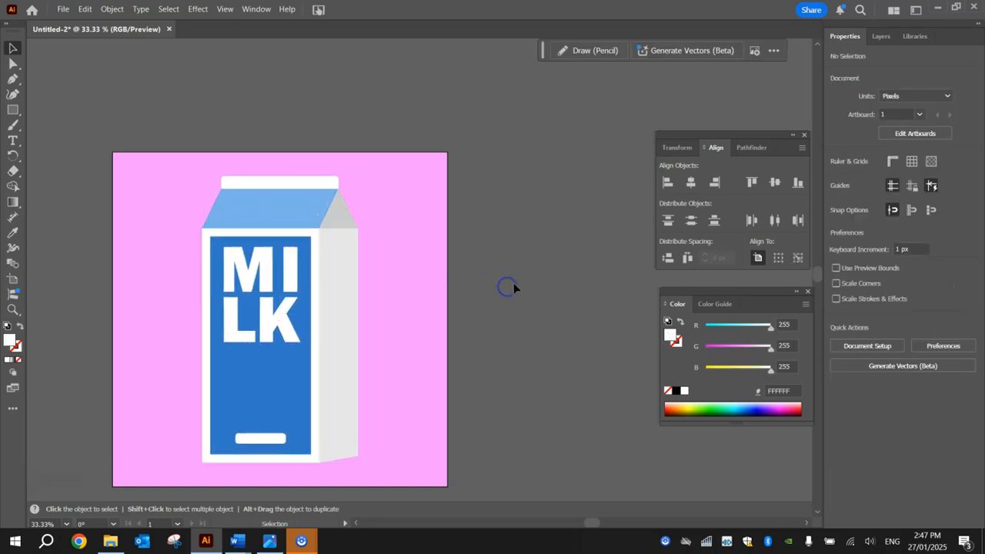
left_click(64, 9)
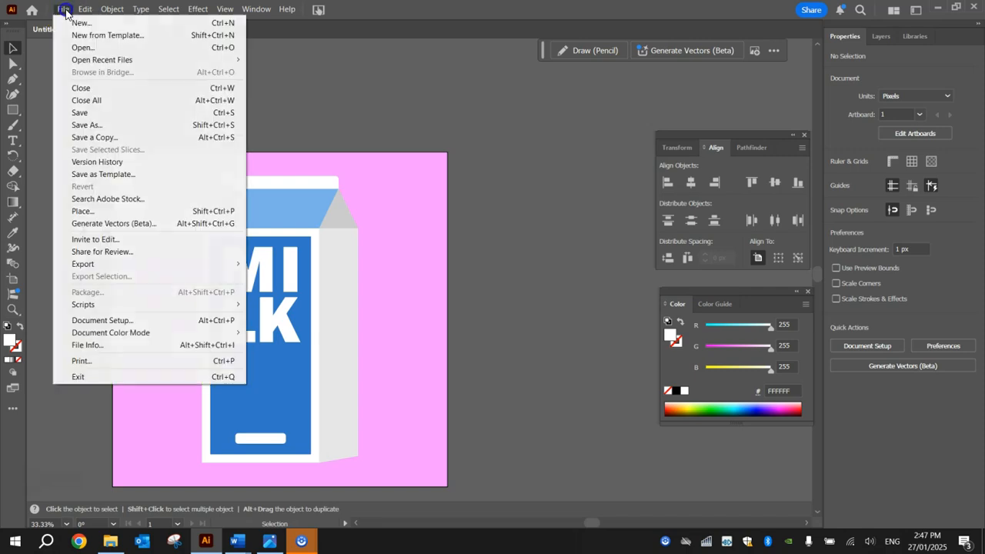
left_click(90, 114)
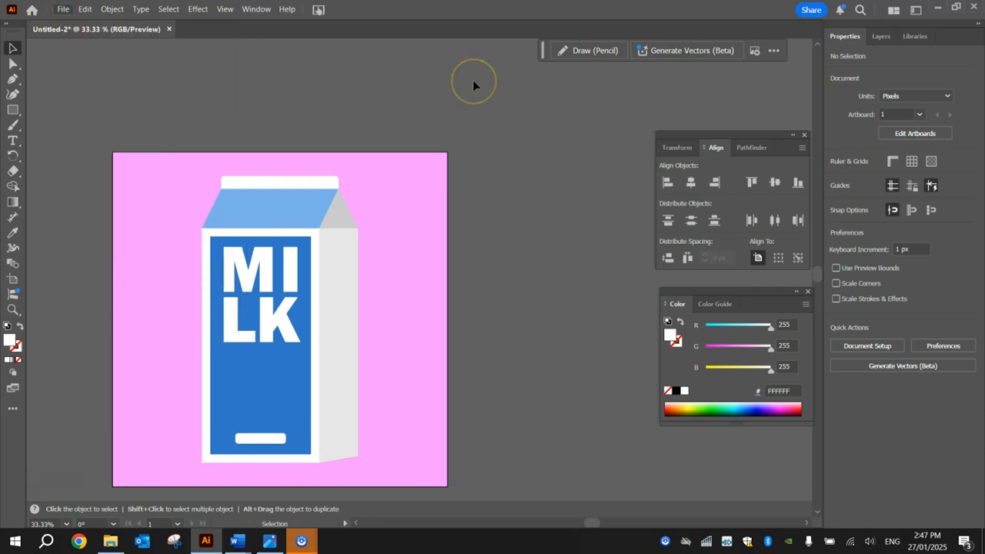
left_click(54, 9)
left_click(89, 264)
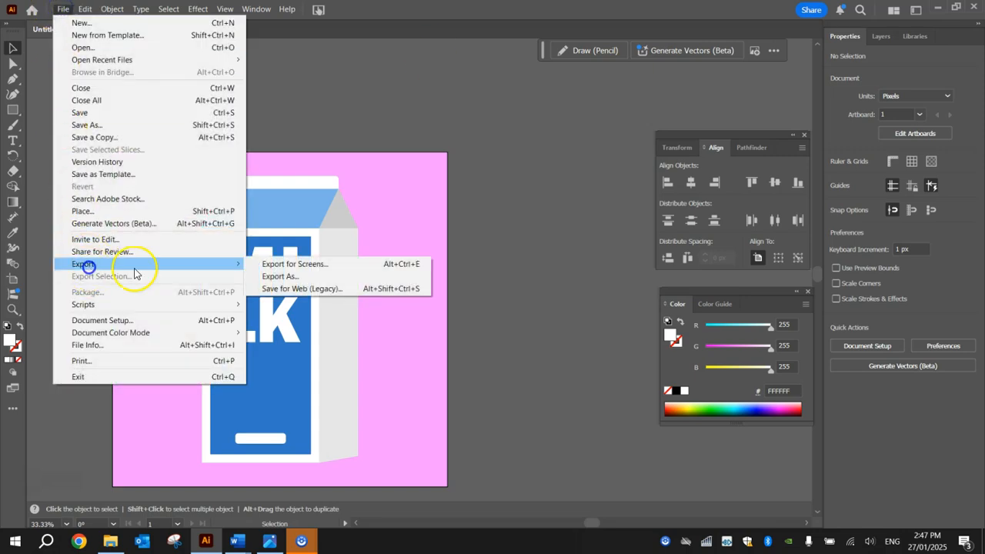
left_click(333, 266)
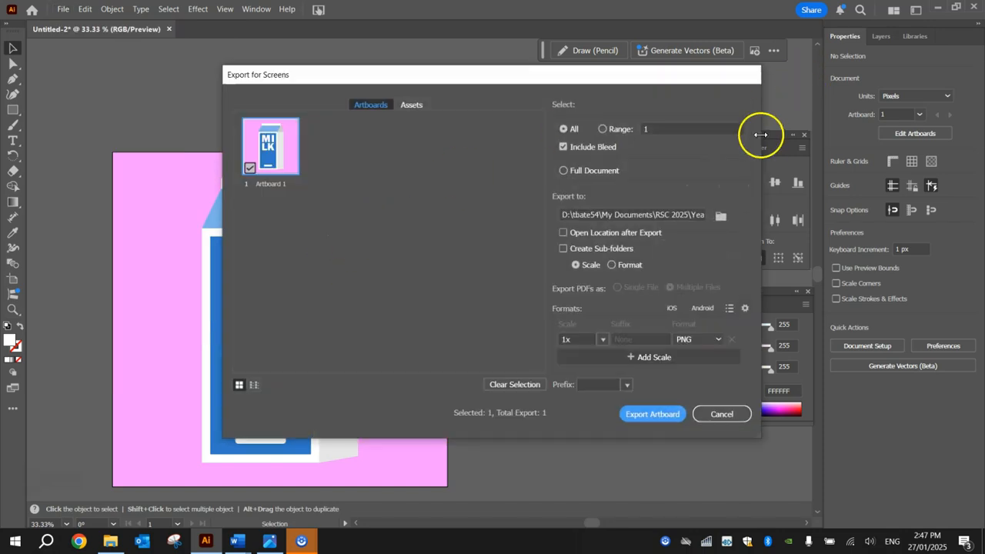
left_click(740, 411)
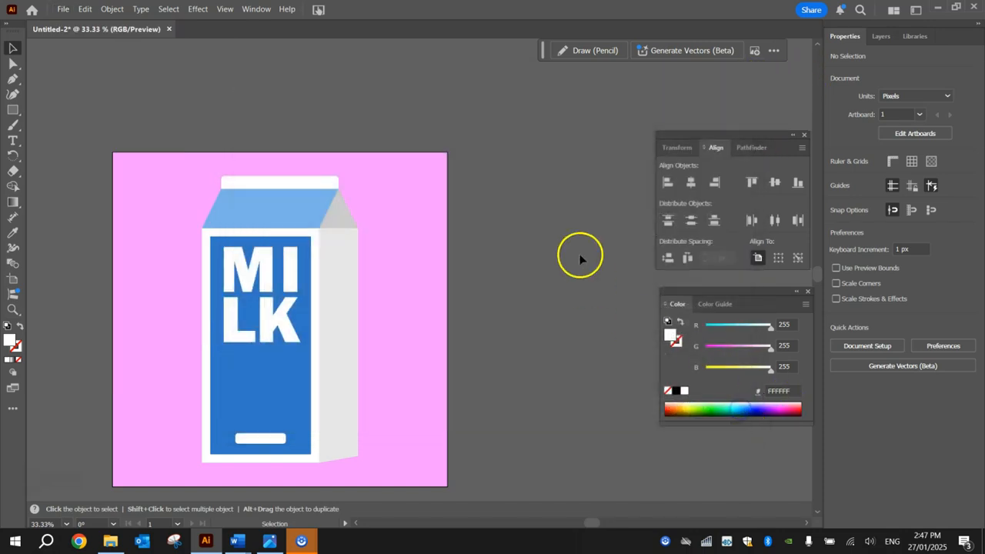